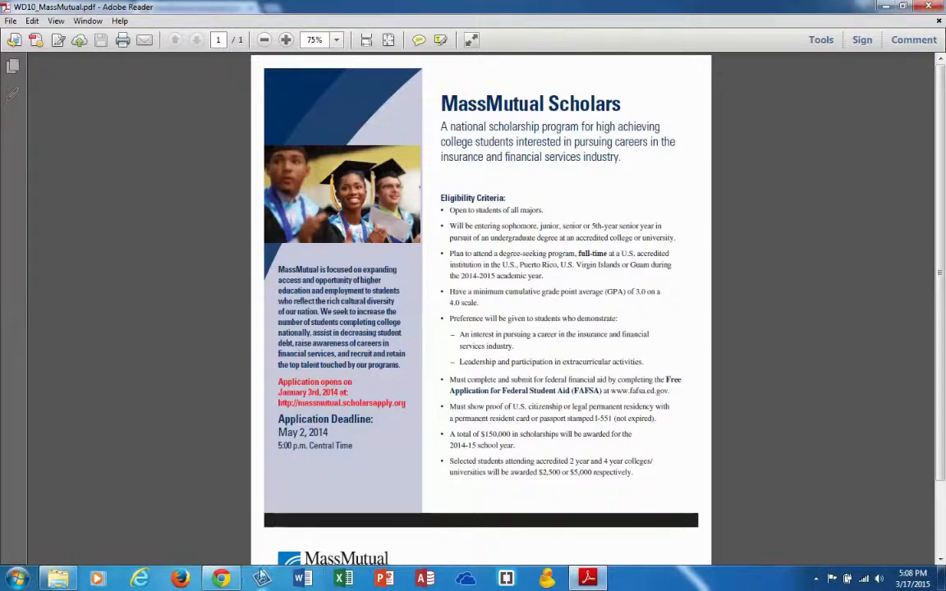
Step: Switch to Chrome and save the linked WD10_FlyerFolder.zip from the course page into the Word Assignments folder
left_click(222, 579)
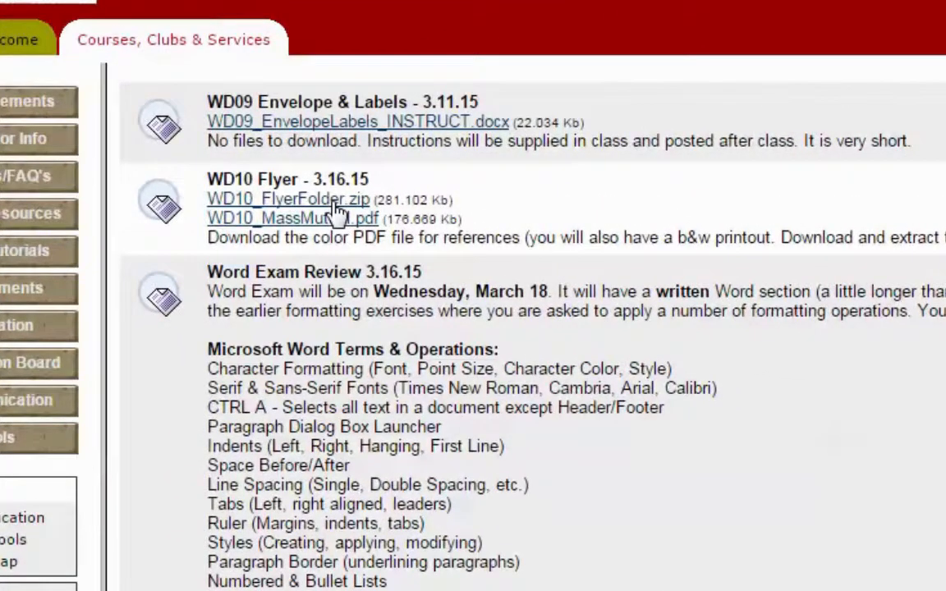
right_click(335, 203)
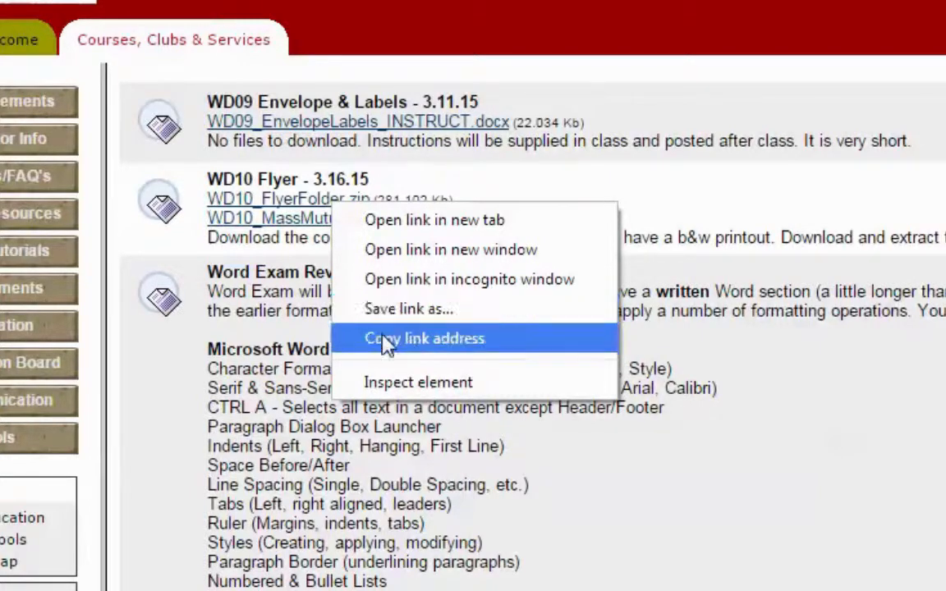
left_click(410, 310)
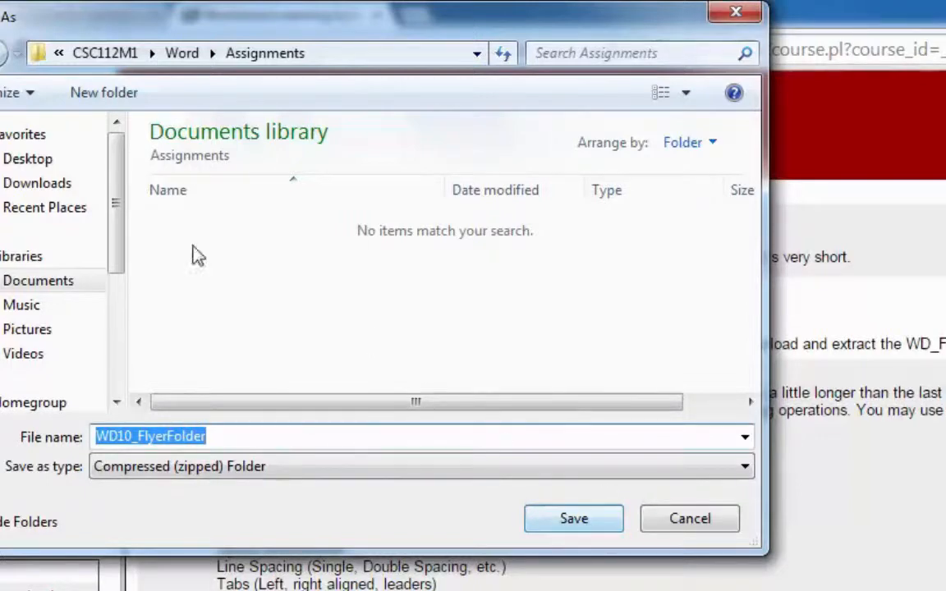
left_click(602, 521)
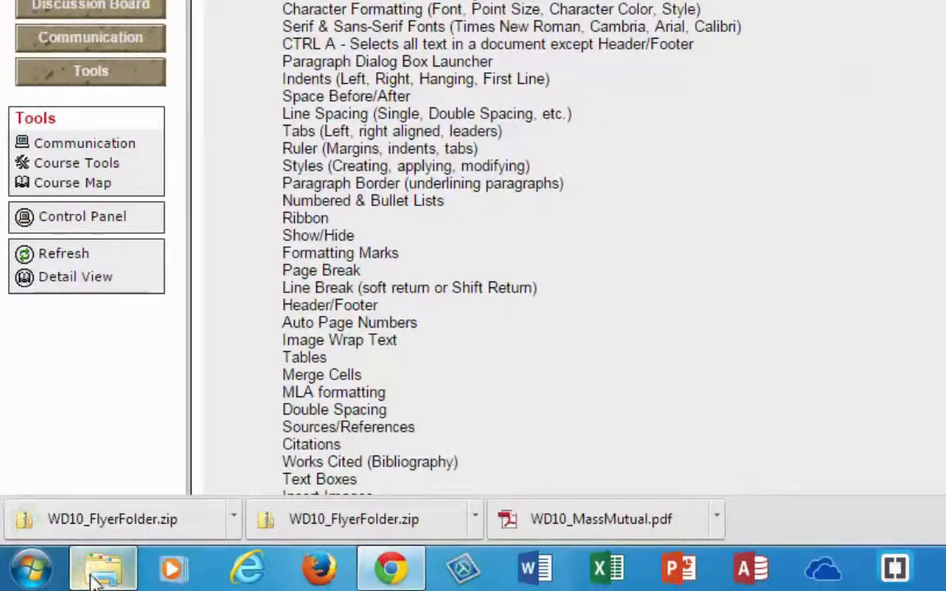
Step: In Windows Explorer, extract all files from the zipped WD10_FlyerFolder into the suggested Assignments subfolder, and open the inner WD10_FlyerFolder
left_click(103, 577)
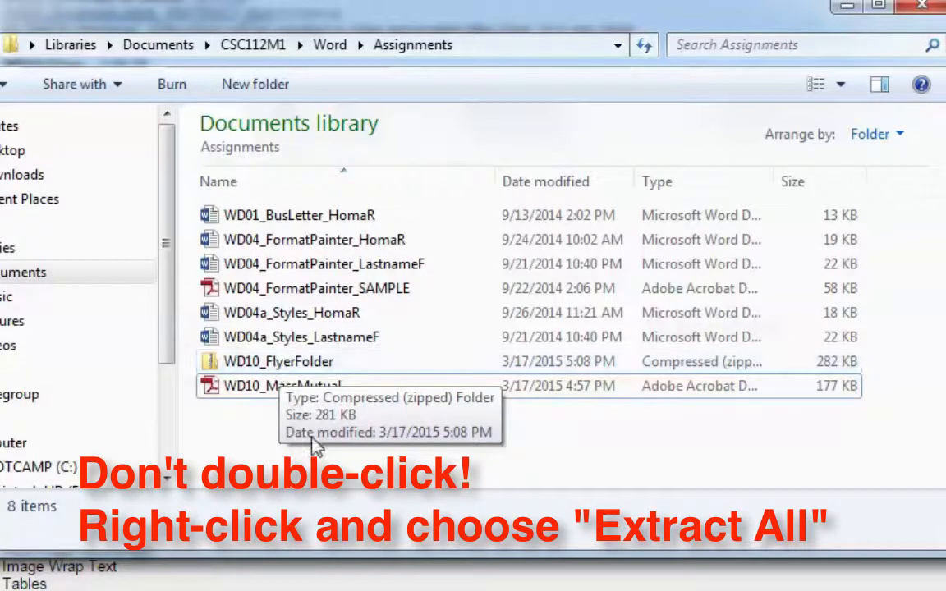
left_click(270, 371)
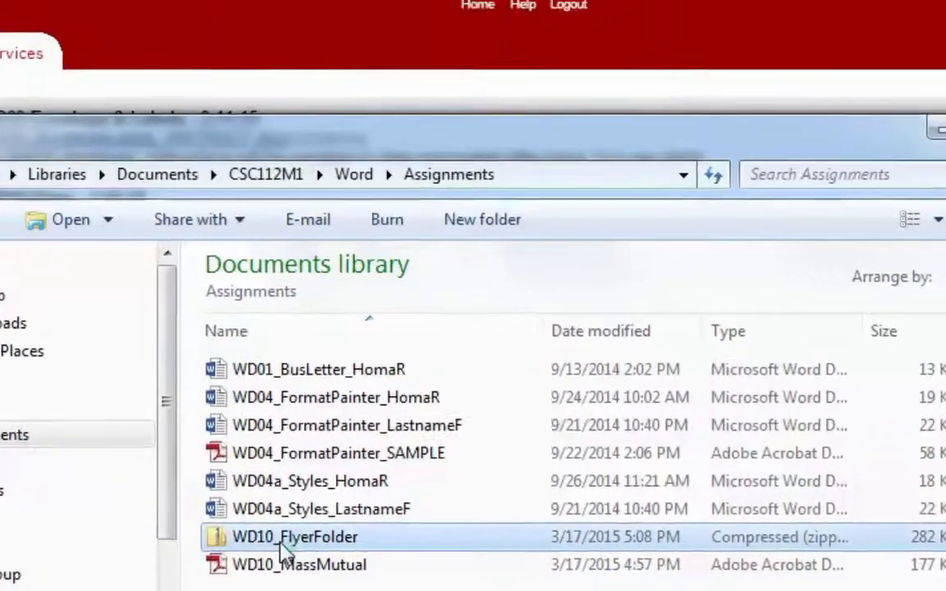
right_click(284, 552)
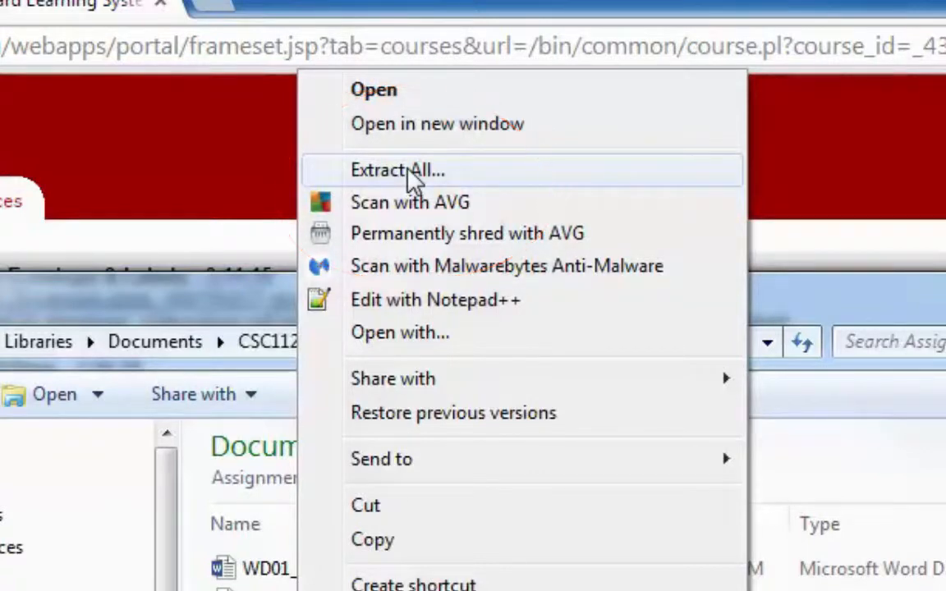
left_click(411, 173)
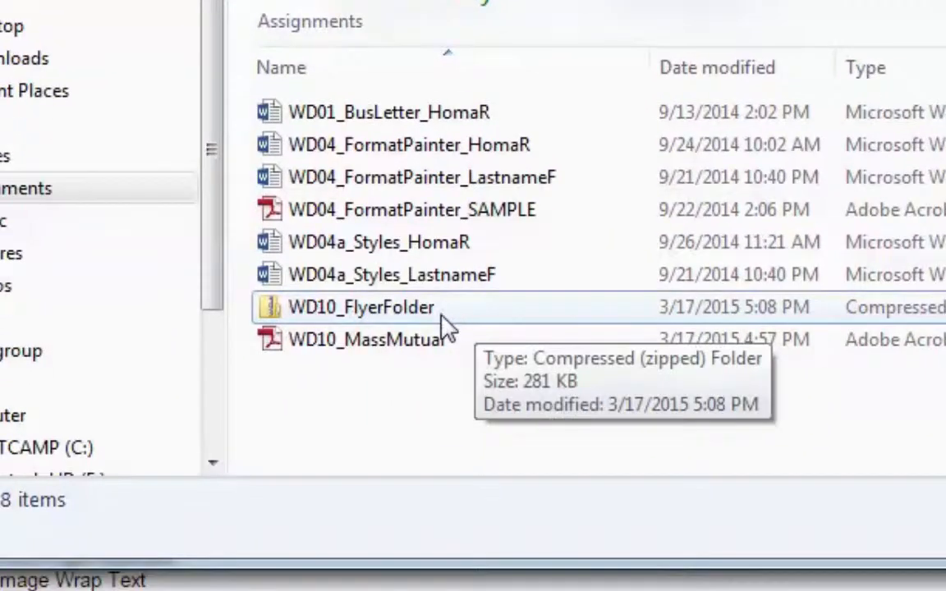
right_click(263, 304)
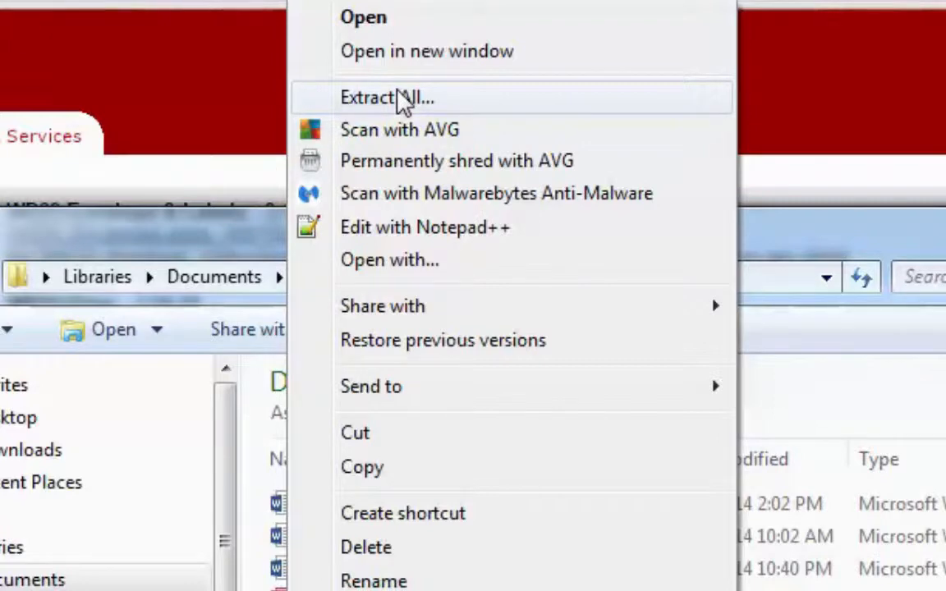
left_click(401, 100)
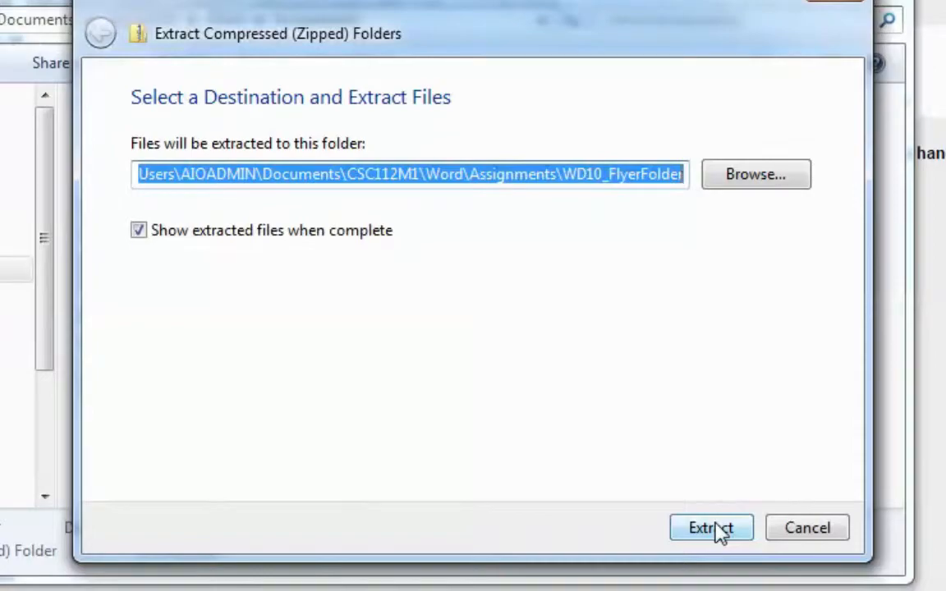
left_click(717, 528)
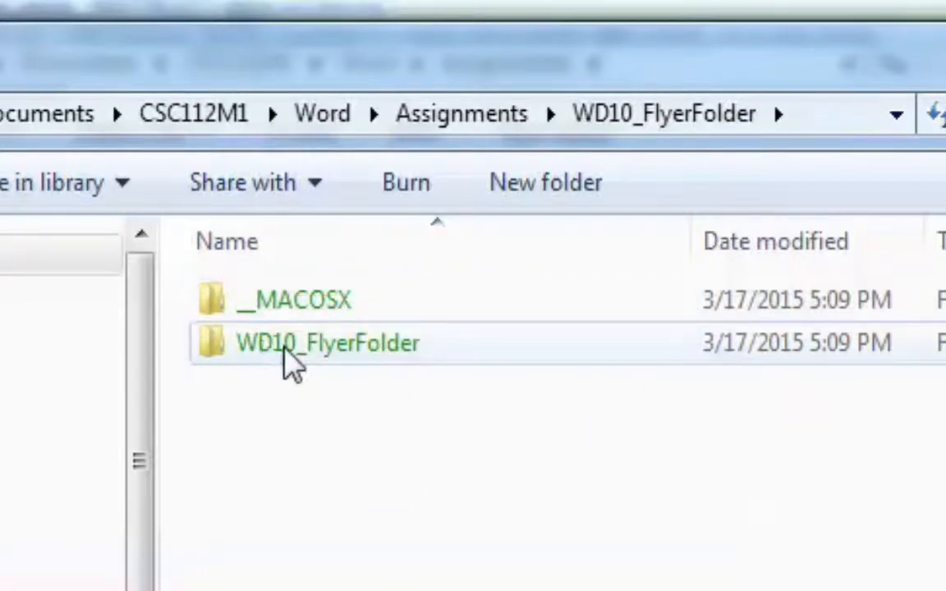
left_click(254, 362)
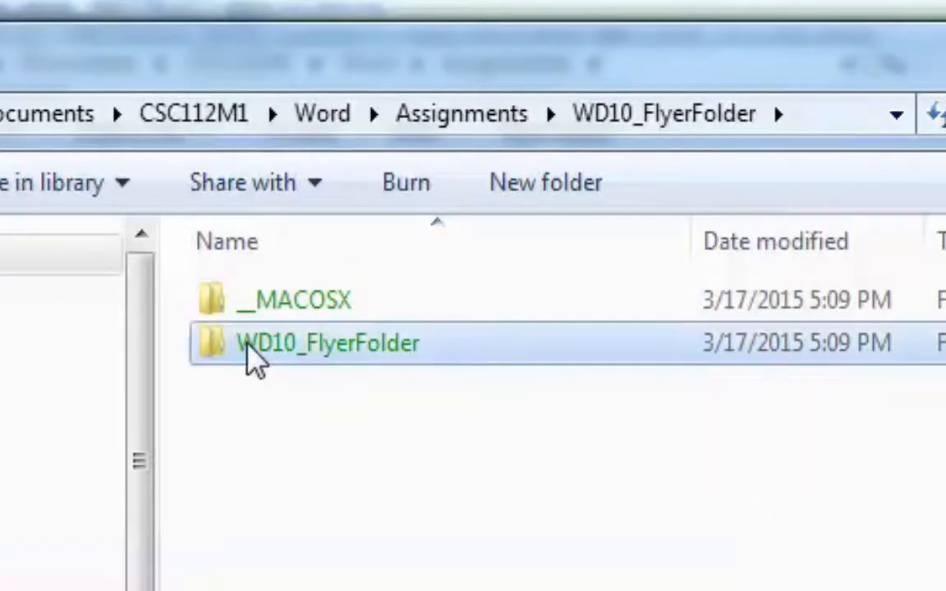
double_click(250, 359)
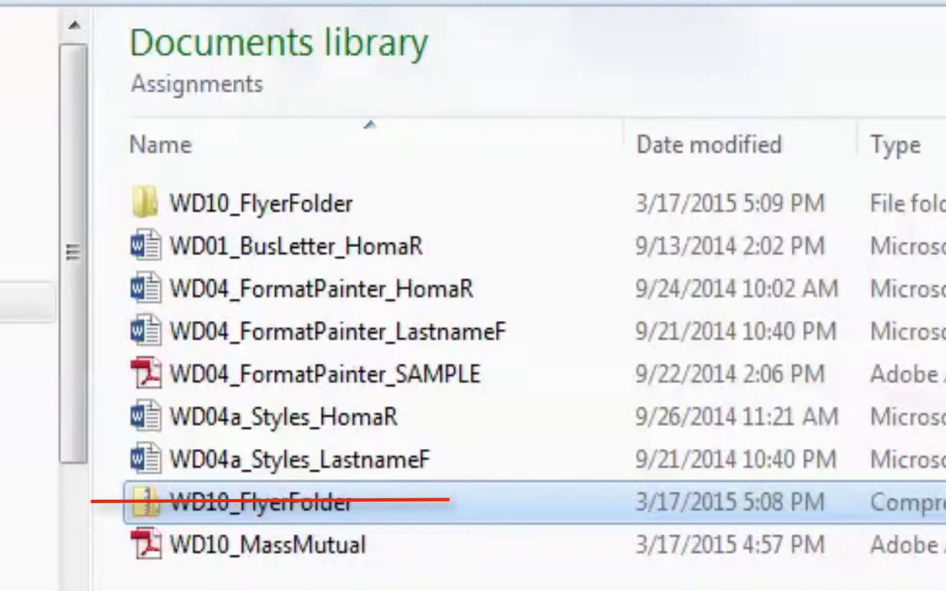
Step: Delete the zipped WD10_FlyerFolder from the Assignments folder, keeping the extracted folder
right_click(335, 511)
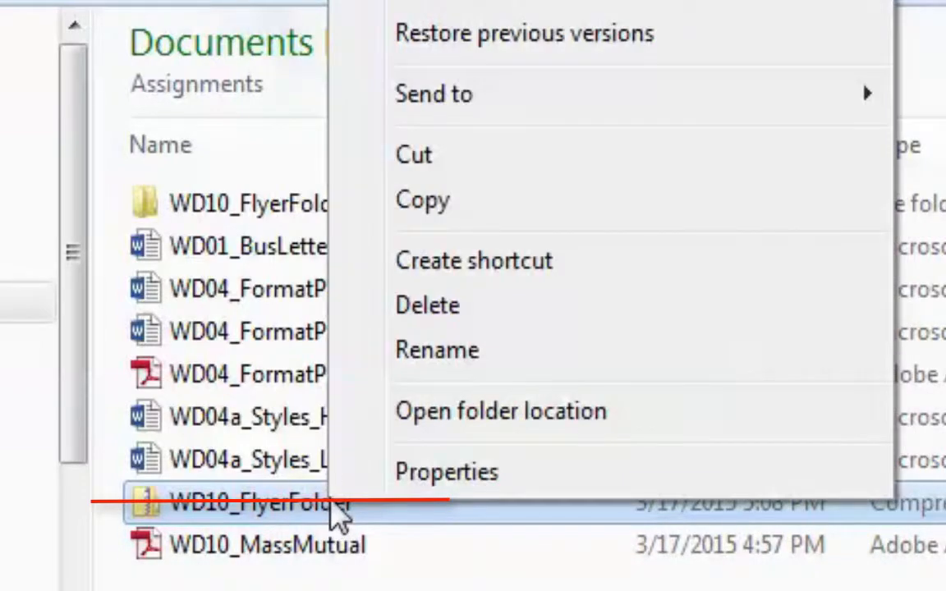
left_click(432, 309)
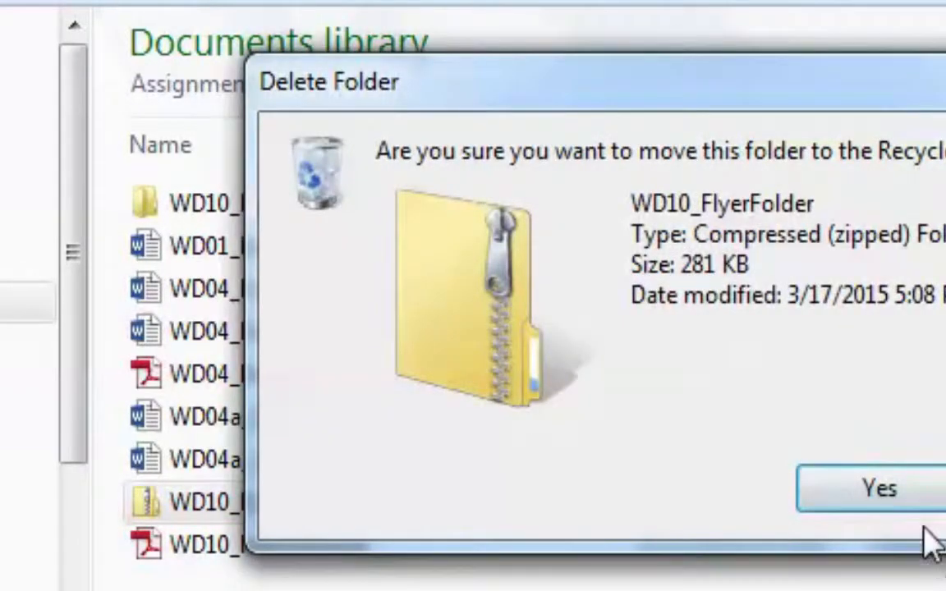
left_click(903, 499)
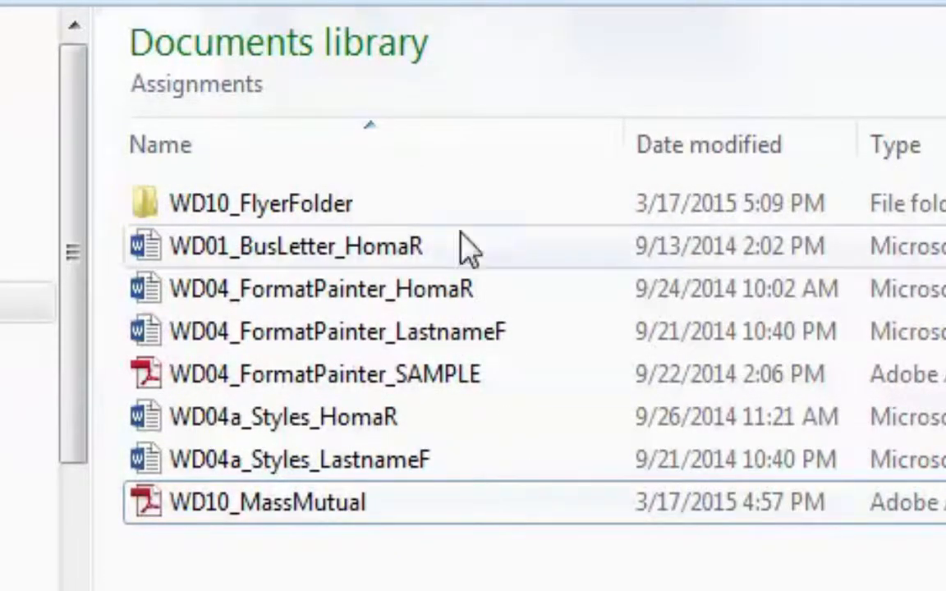
Step: Open the WD10_flyerCopy Word document from the inner WD10_FlyerFolder and enable editing
double_click(294, 209)
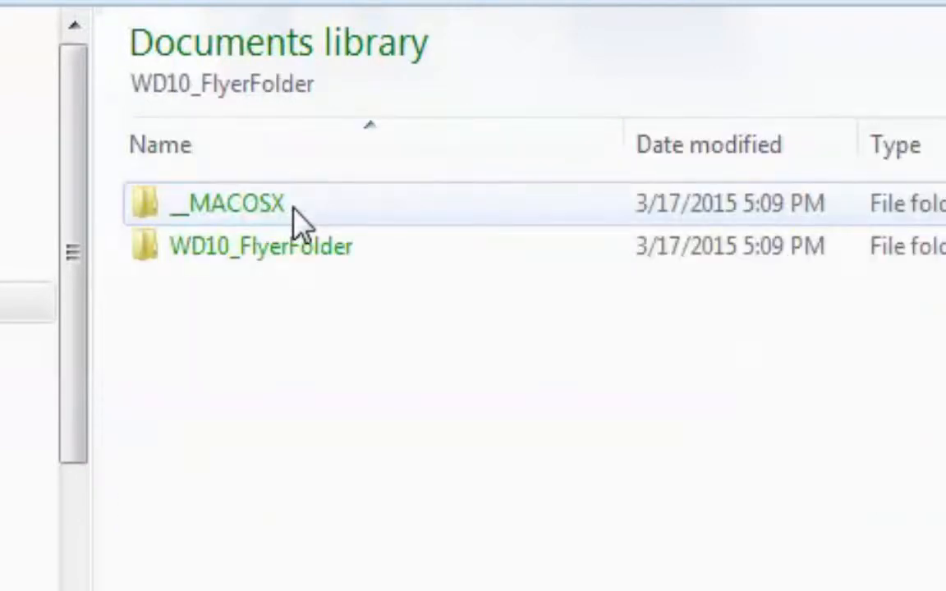
double_click(279, 257)
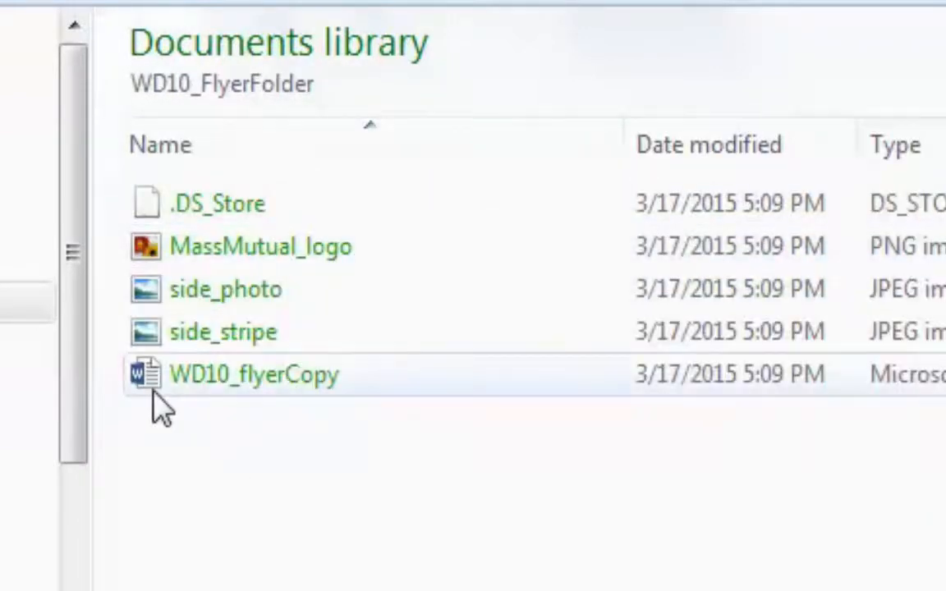
double_click(151, 385)
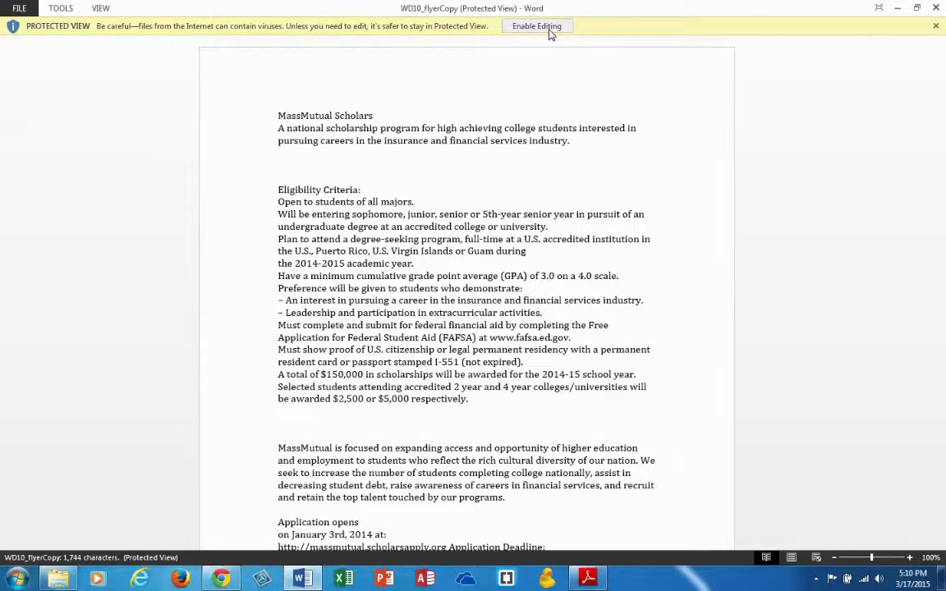
left_click(552, 32)
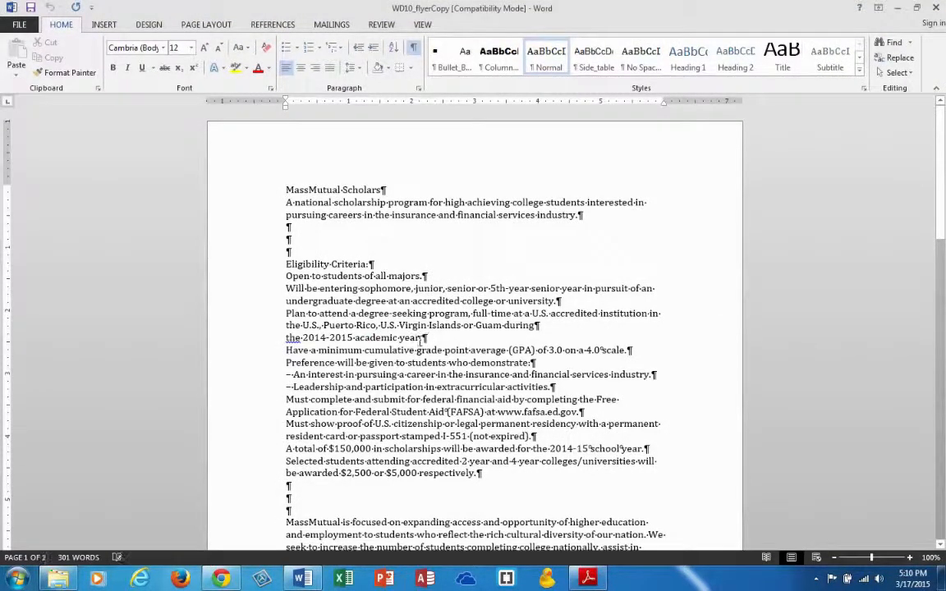
Step: Join the line "the 2014-2015 academic year" to the preceding eligibility paragraph and review the rest of the flyer text
key("BackSpace")
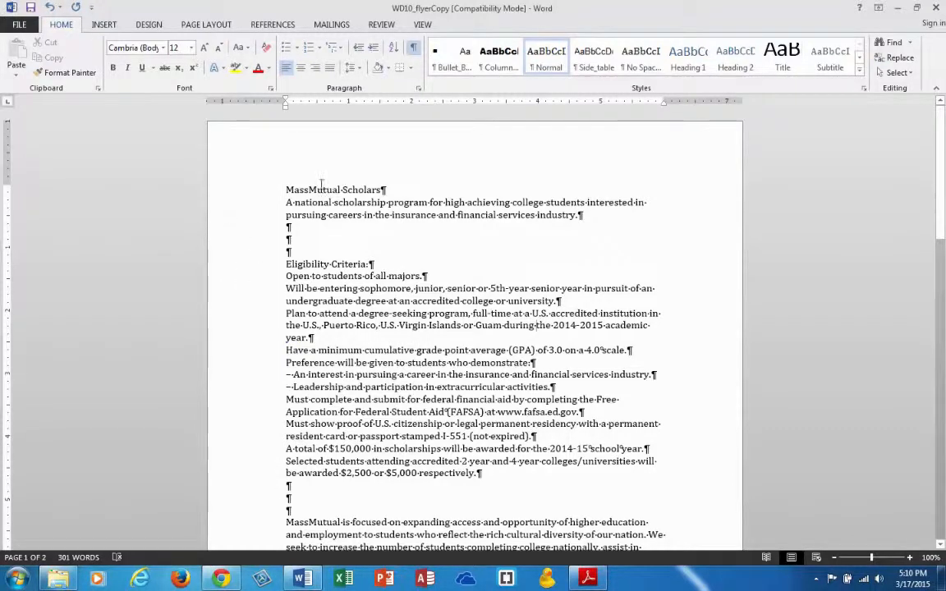
scroll(402, 301, "down", 5)
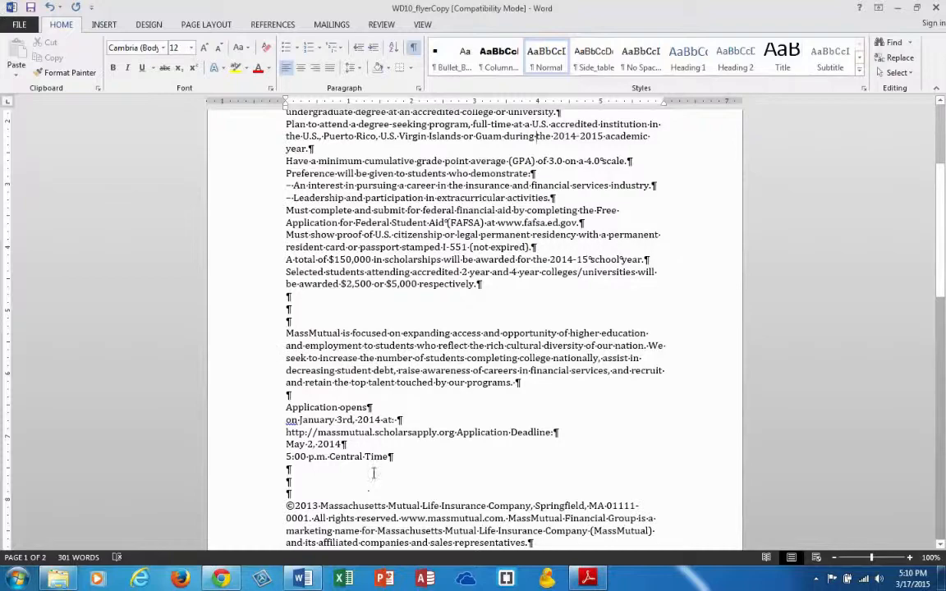
scroll(373, 473, "down", 3)
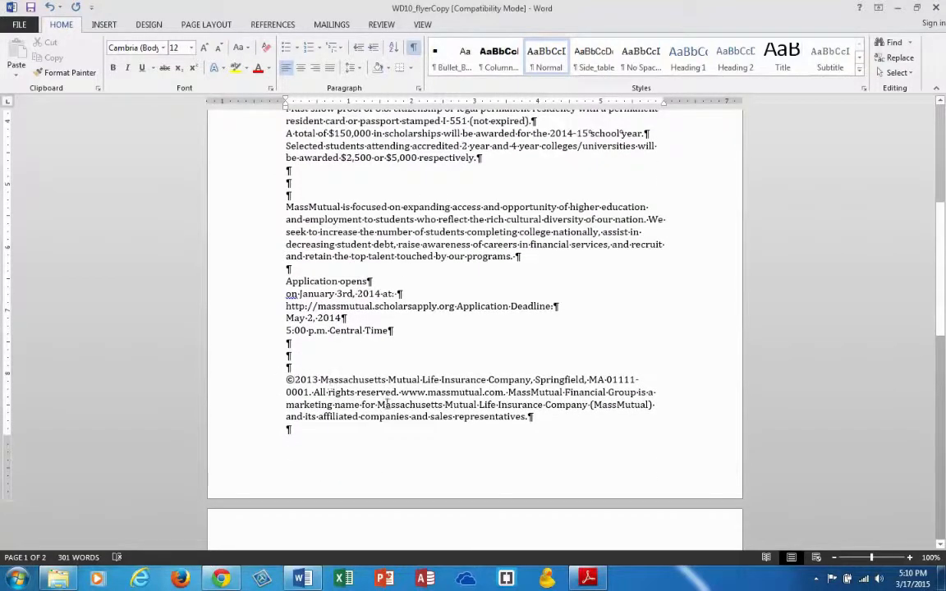
scroll(411, 400, "up", 8)
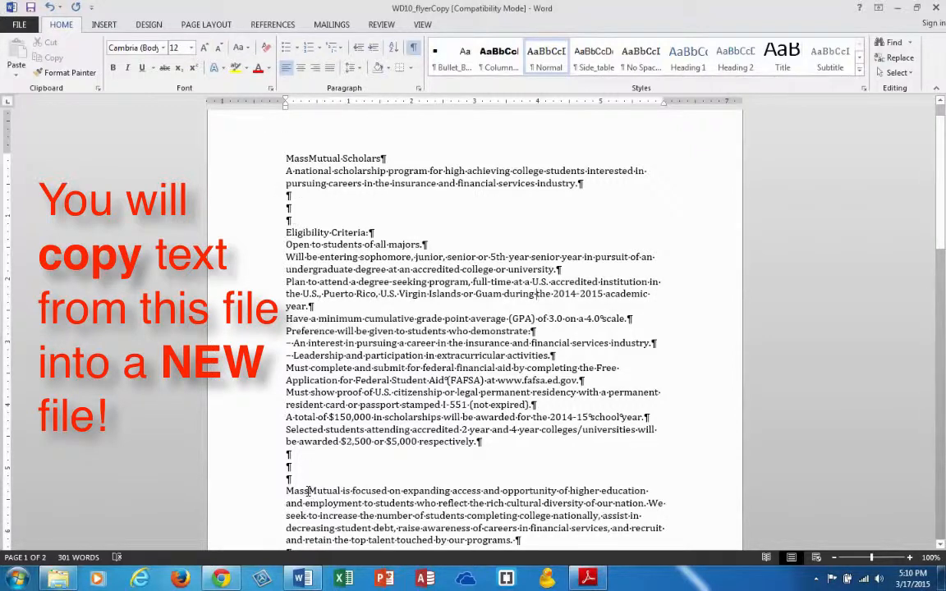
Step: Create a new blank Word document for the flyer
left_click(31, 27)
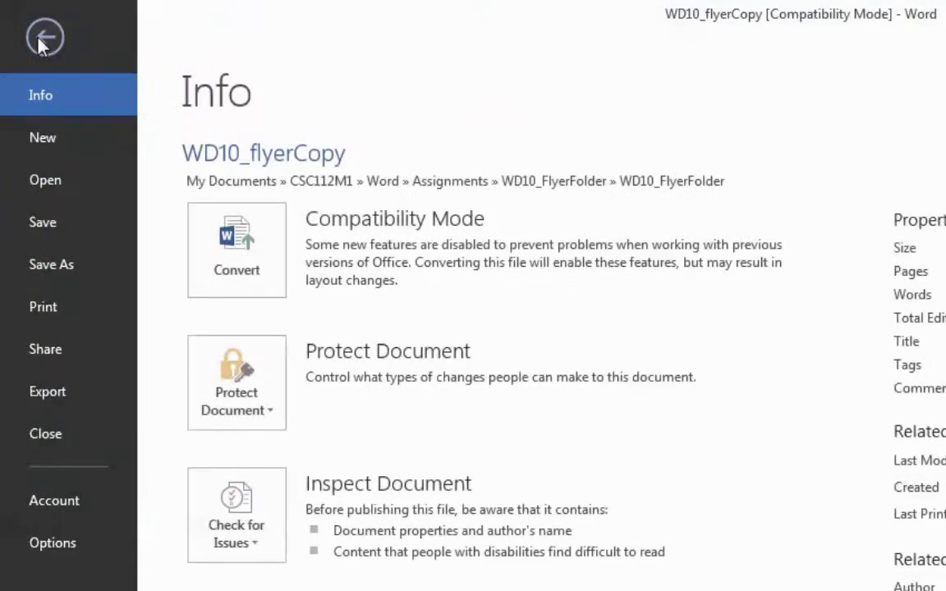
left_click(46, 139)
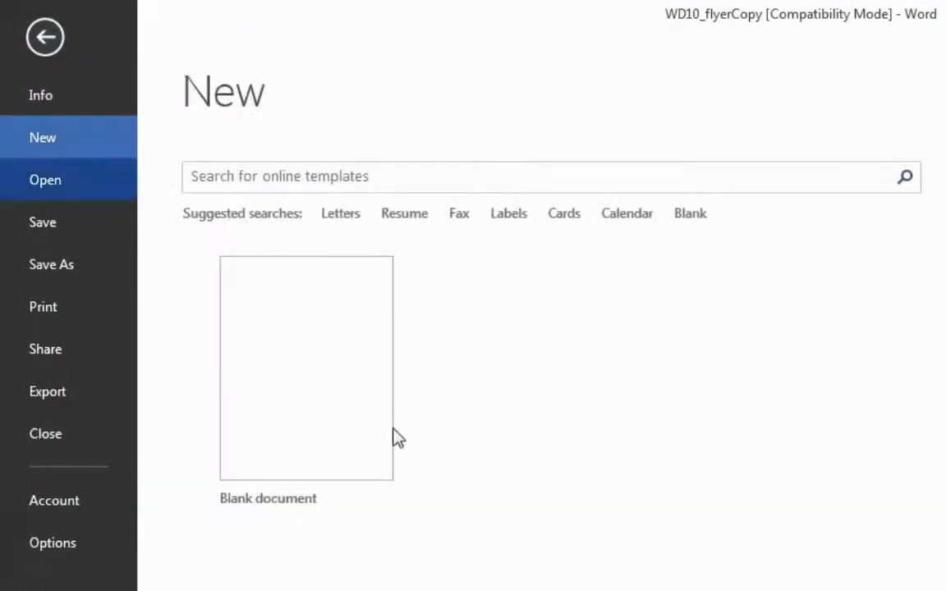
left_click(355, 438)
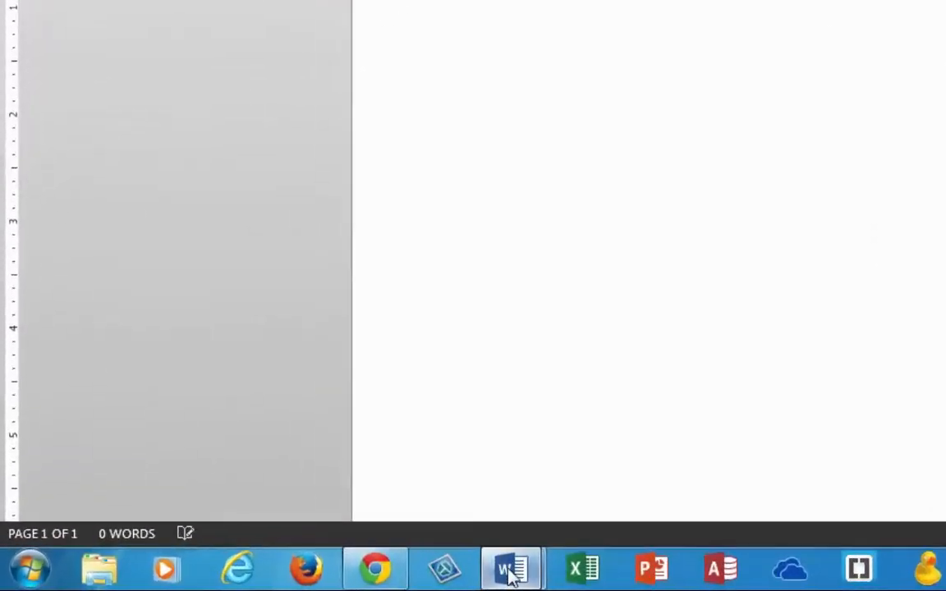
Step: Switch to the WD10_flyerCopy document and back to the new blank document
mouse_move(305, 581)
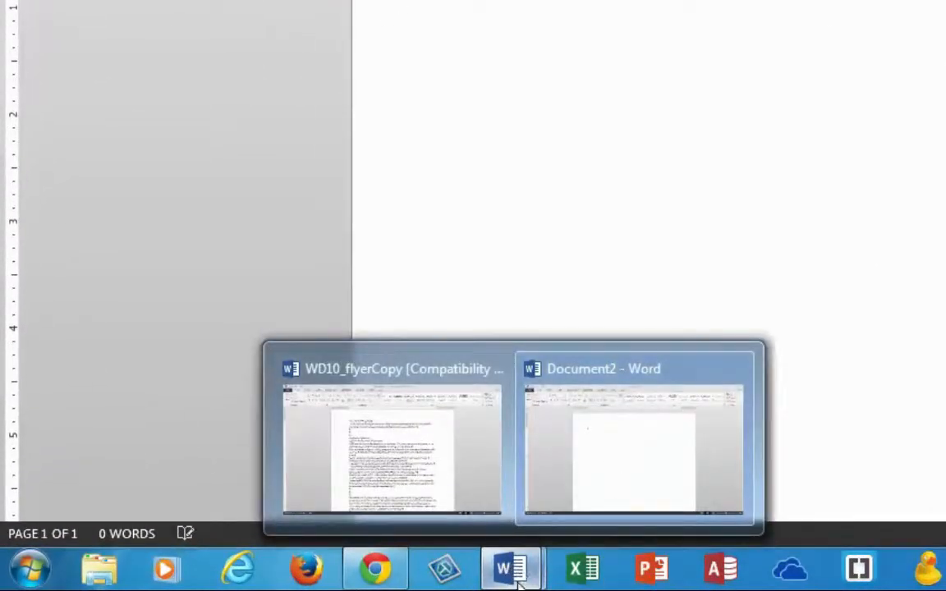
left_click(418, 465)
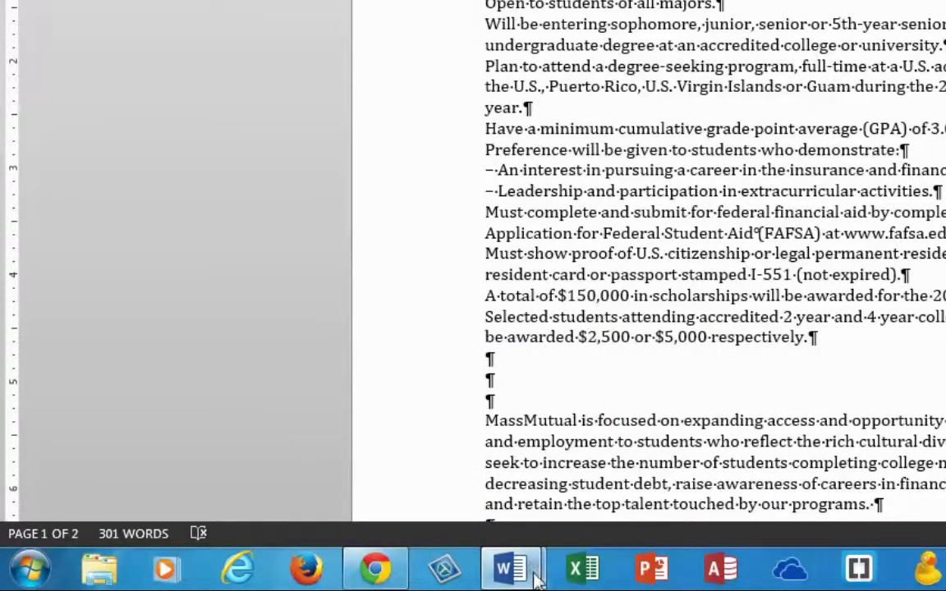
mouse_move(530, 573)
left_click(640, 461)
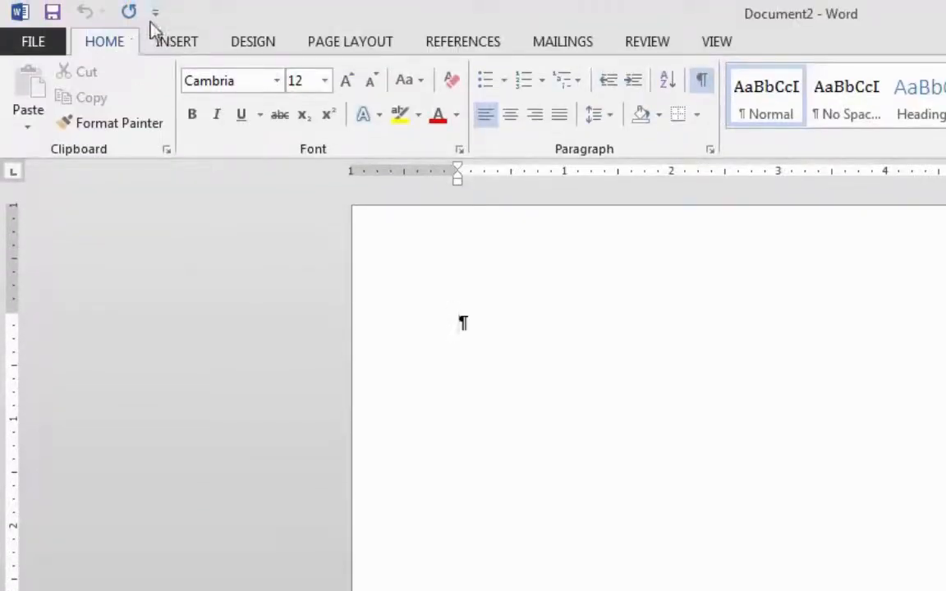
Step: Set the blank document's page margins to Narrow, 0.5" on all sides
left_click(338, 45)
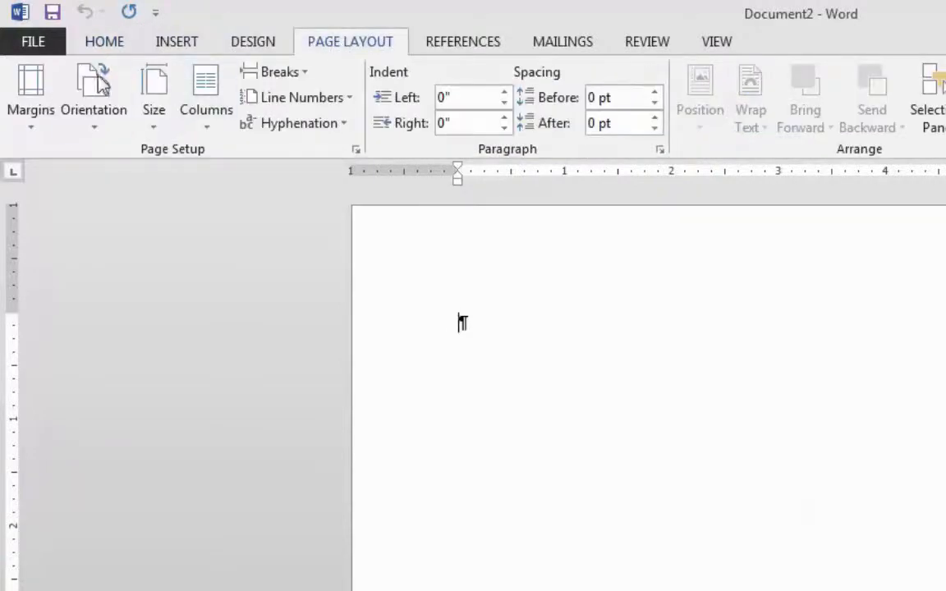
left_click(33, 97)
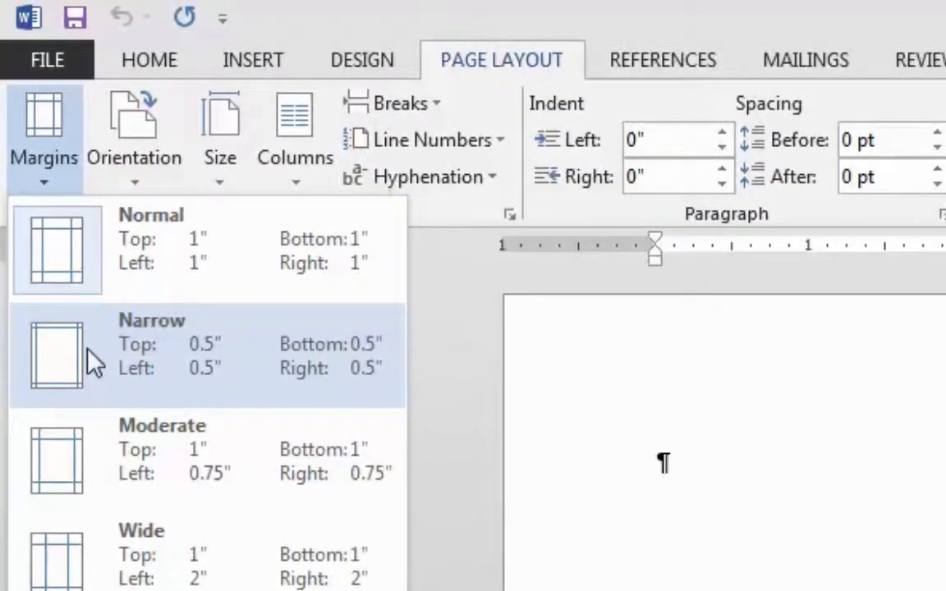
left_click(64, 255)
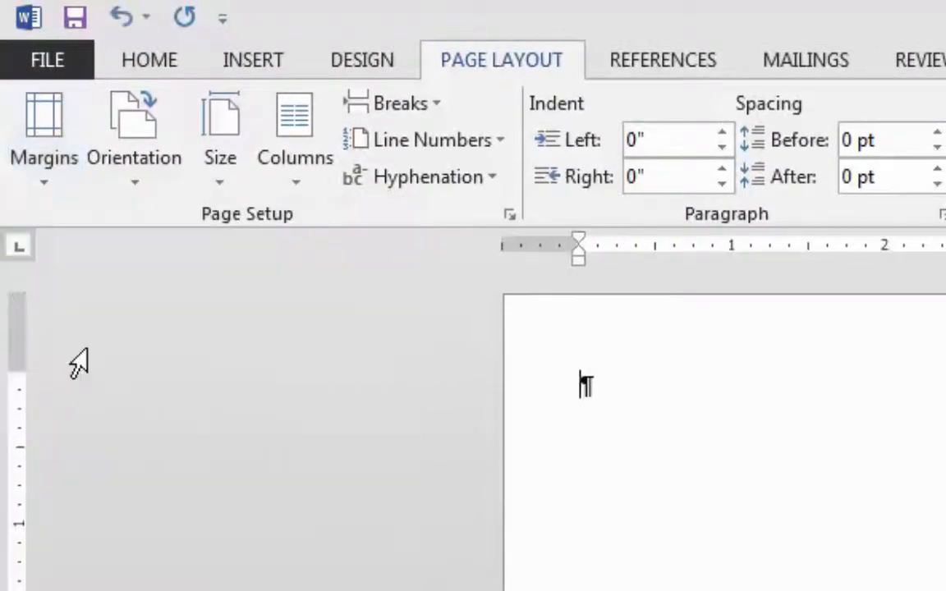
Step: Save the new document in the WD10_FlyerFolder folder as a Word document named WD10_Flyer_ plus the student's first name and last initial
left_click(51, 60)
left_click(60, 392)
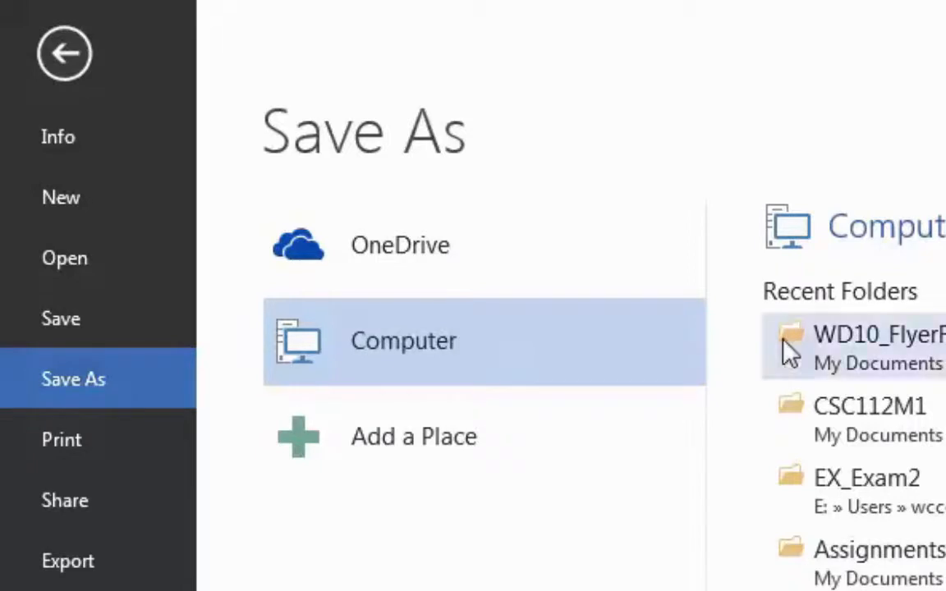
left_click(909, 345)
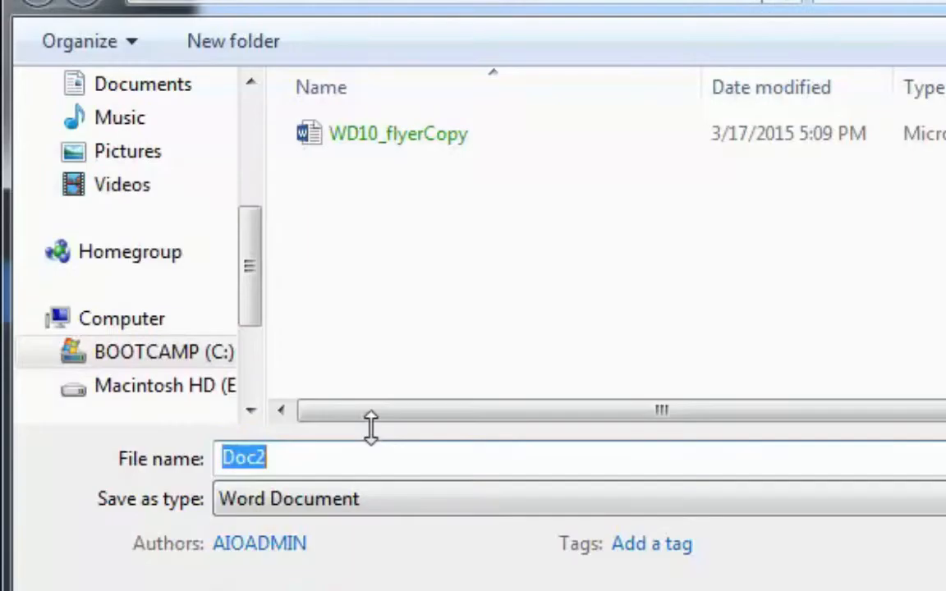
type("WD10_Flye")
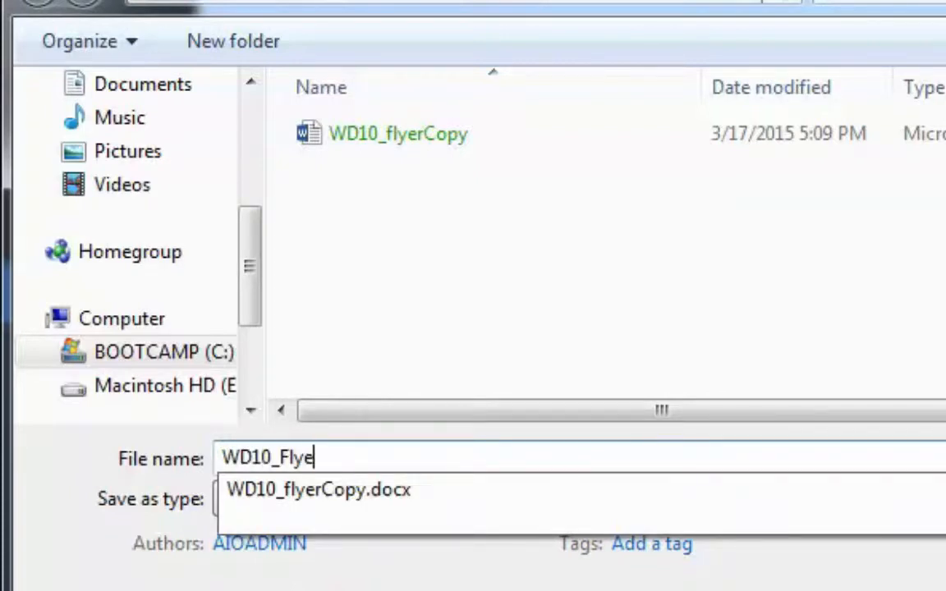
type("_HomaR")
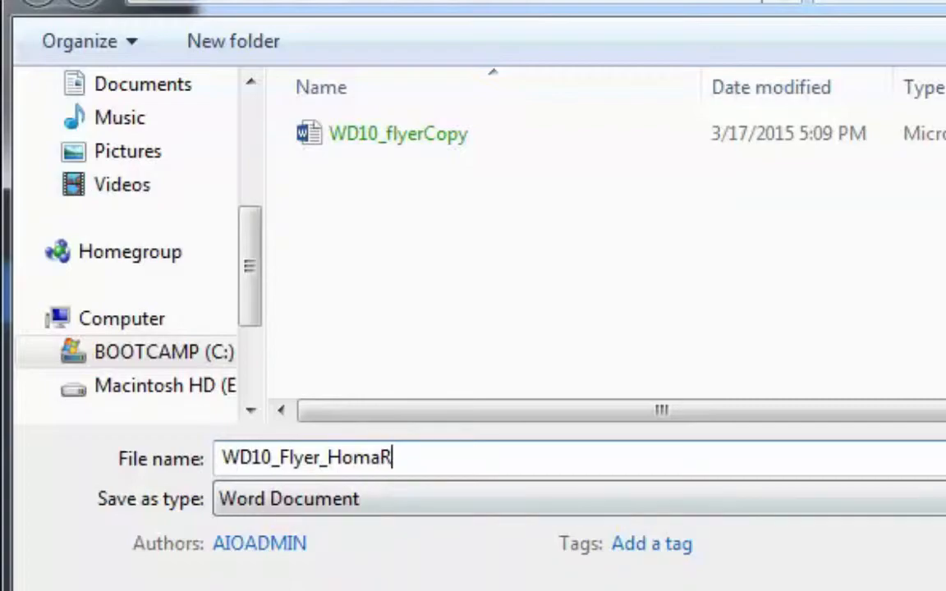
key("Return")
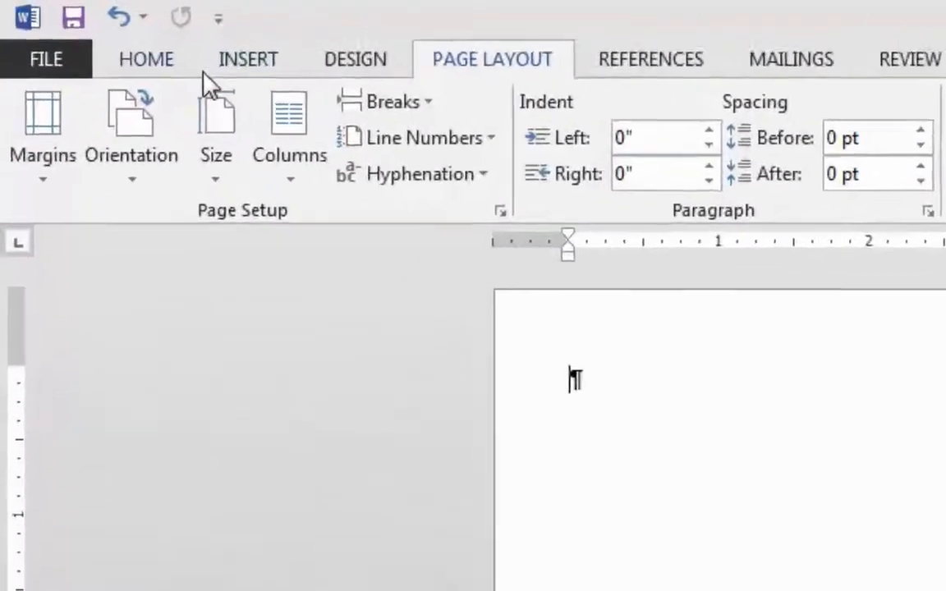
Step: Insert the side_stripe picture from the inner WD10_FlyerFolder in Documents, under CSC112M1, Word, Assignments
left_click(135, 34)
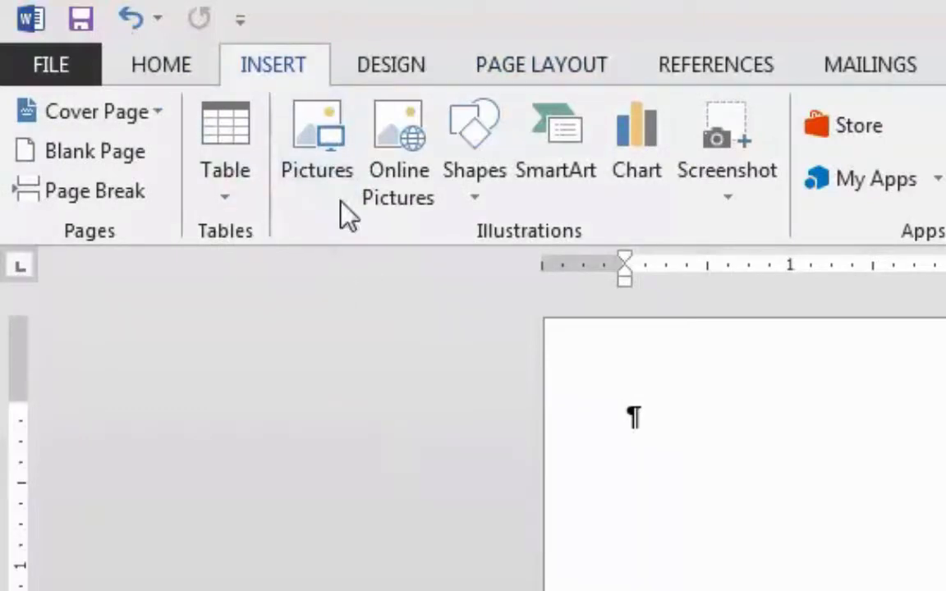
left_click(330, 161)
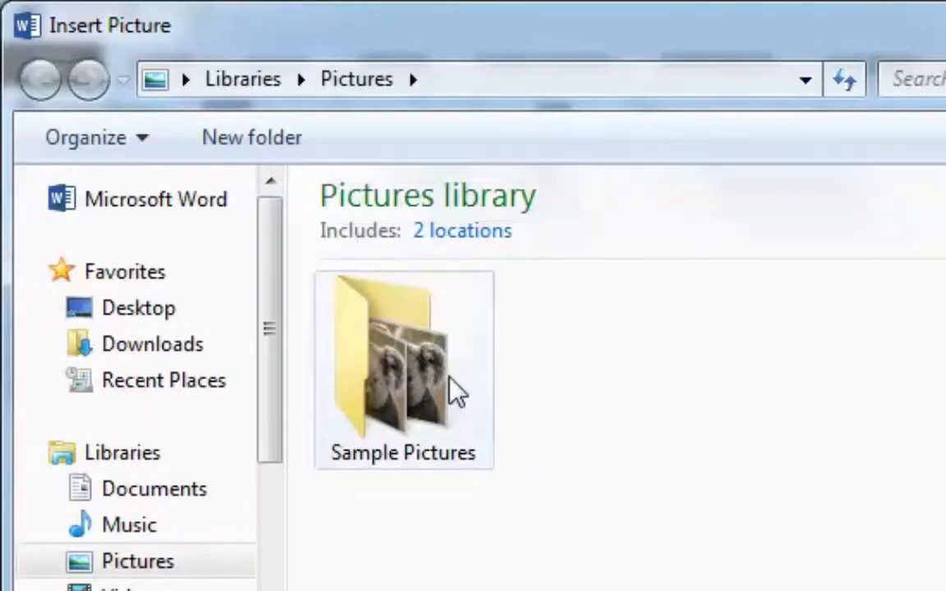
left_click(195, 492)
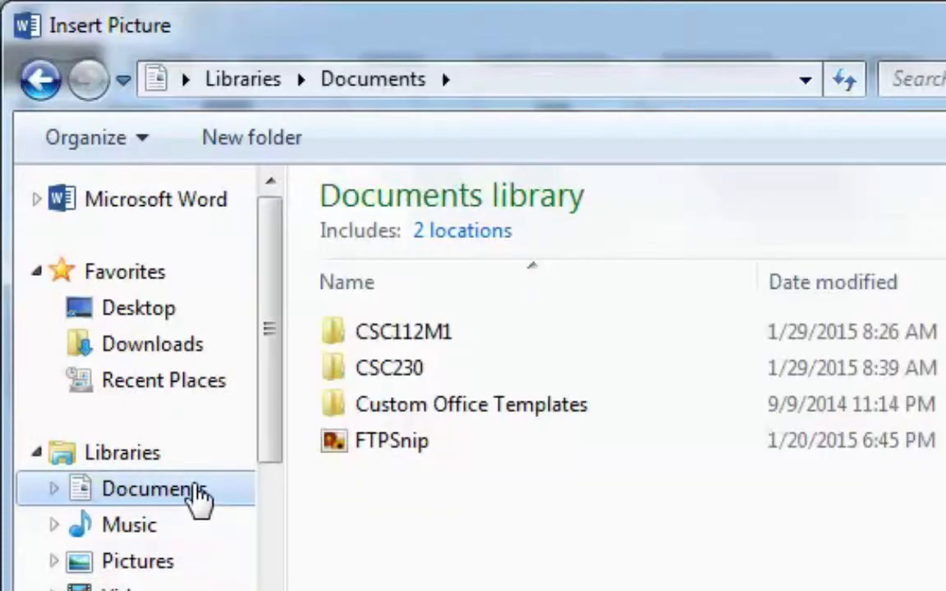
double_click(361, 330)
double_click(369, 477)
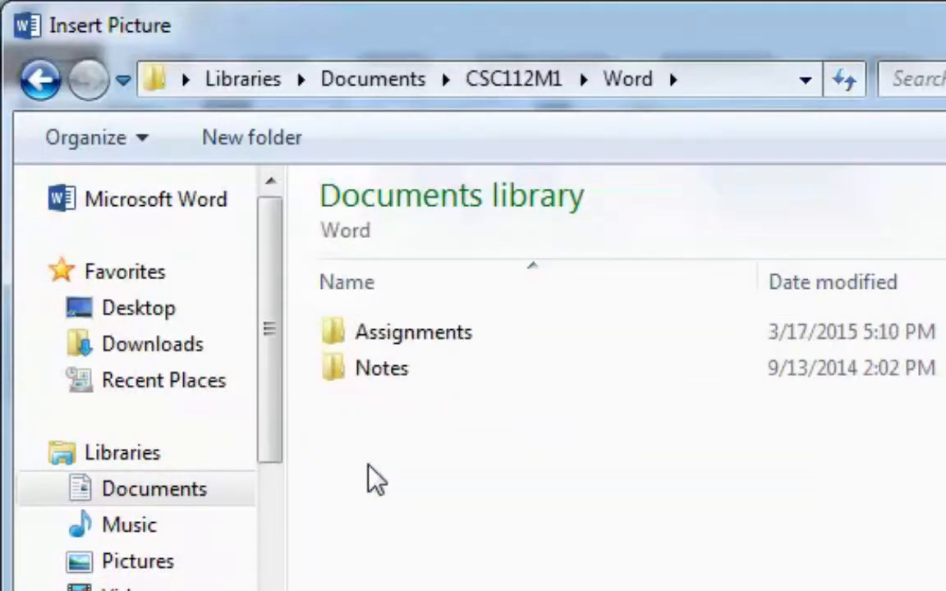
double_click(392, 336)
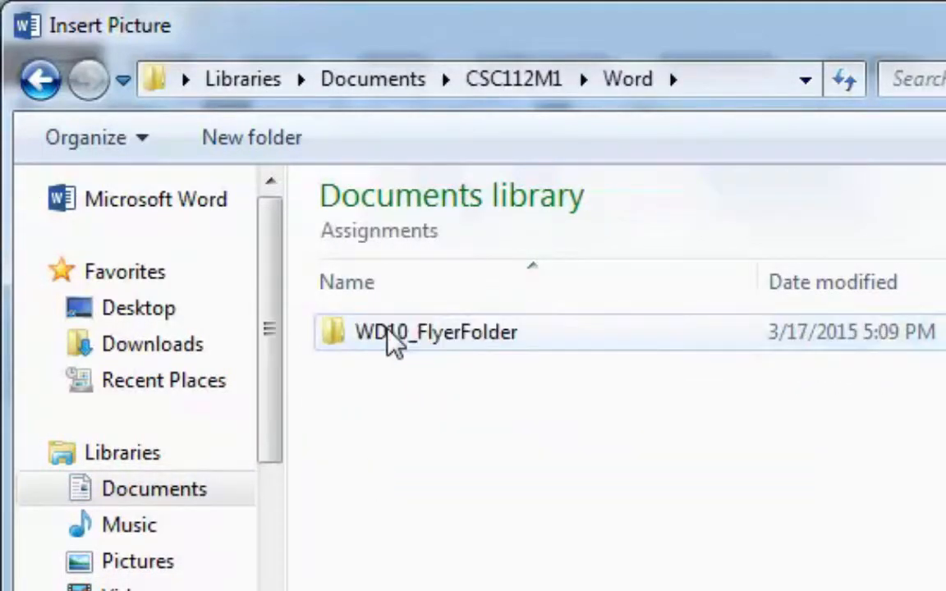
double_click(332, 344)
double_click(333, 380)
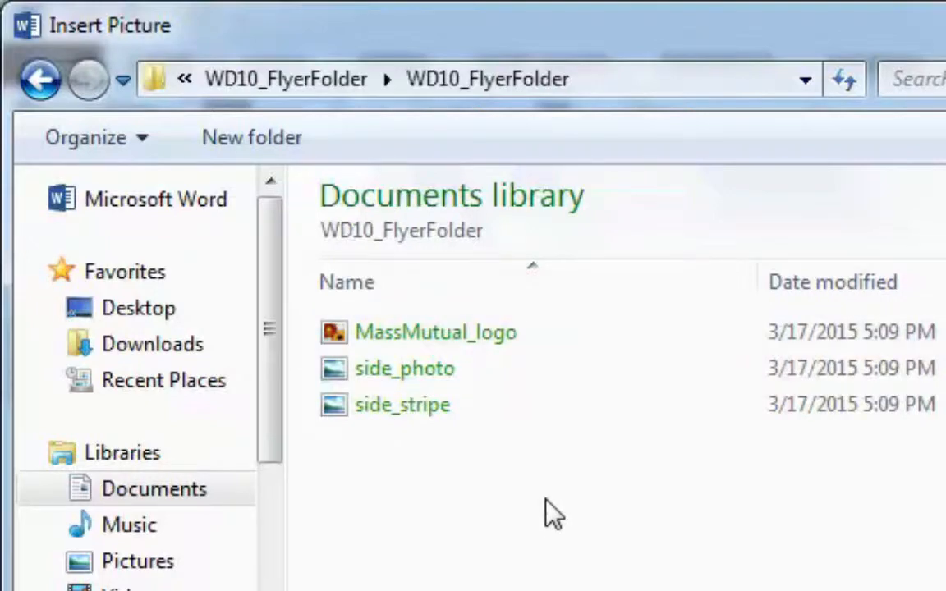
left_click(415, 405)
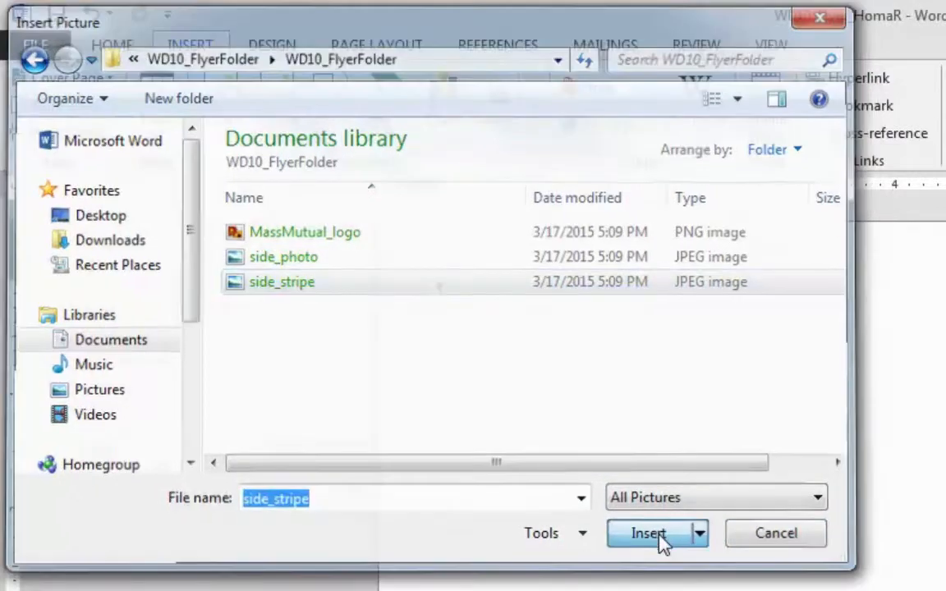
left_click(657, 538)
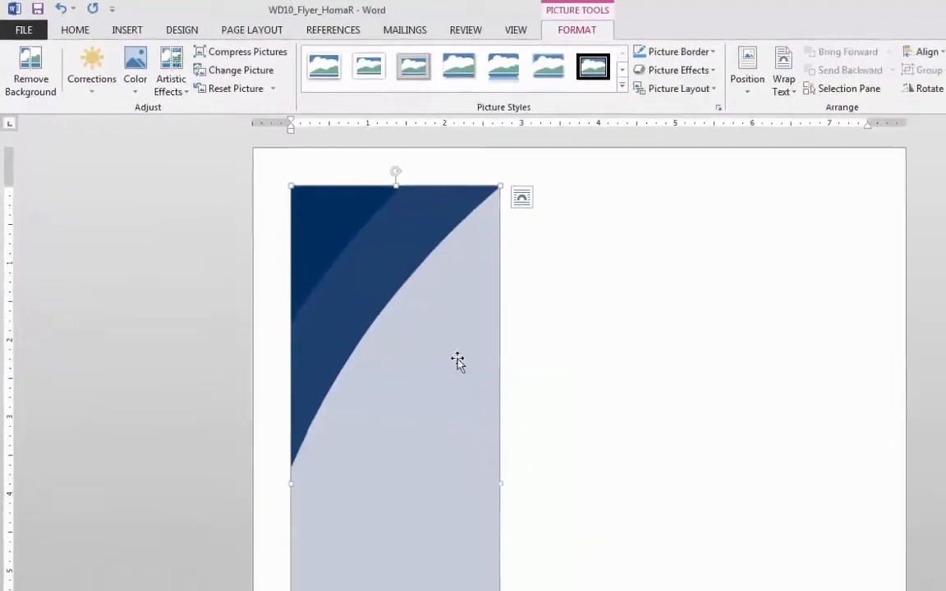
Step: Set the stripe picture's text wrapping to In Front of Text
scroll(824, 531, "down", 5)
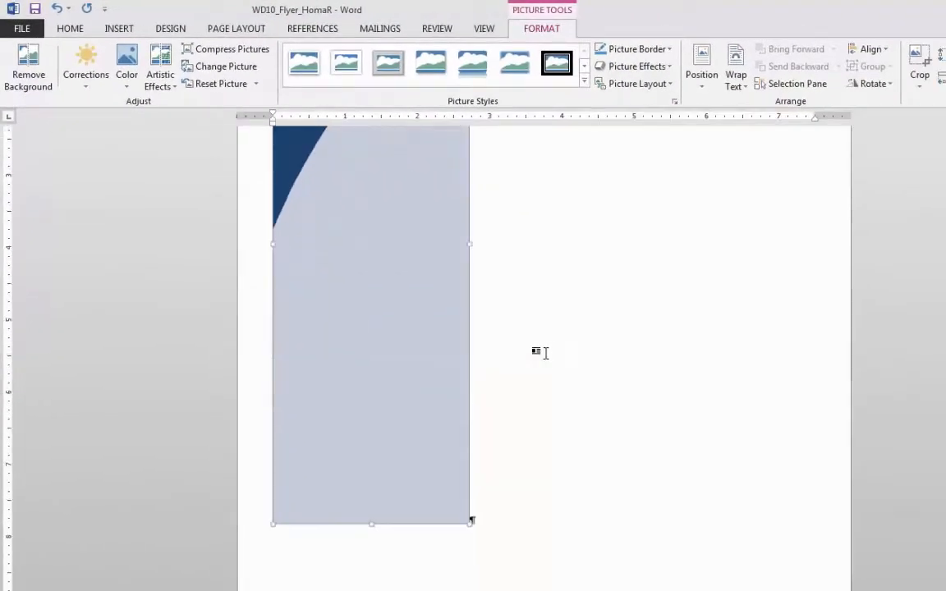
scroll(824, 531, "up", 3)
scroll(545, 353, "up", 2)
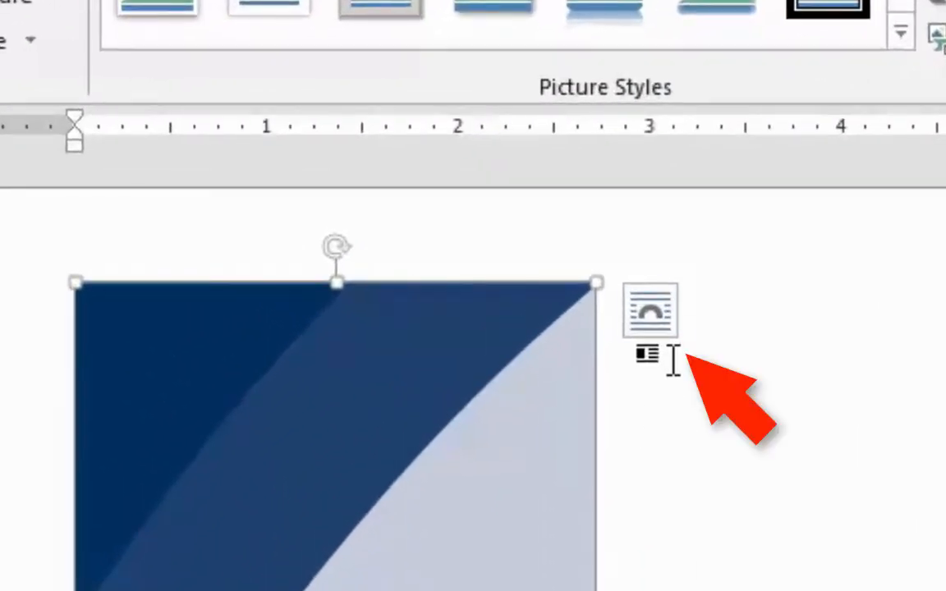
left_click(655, 319)
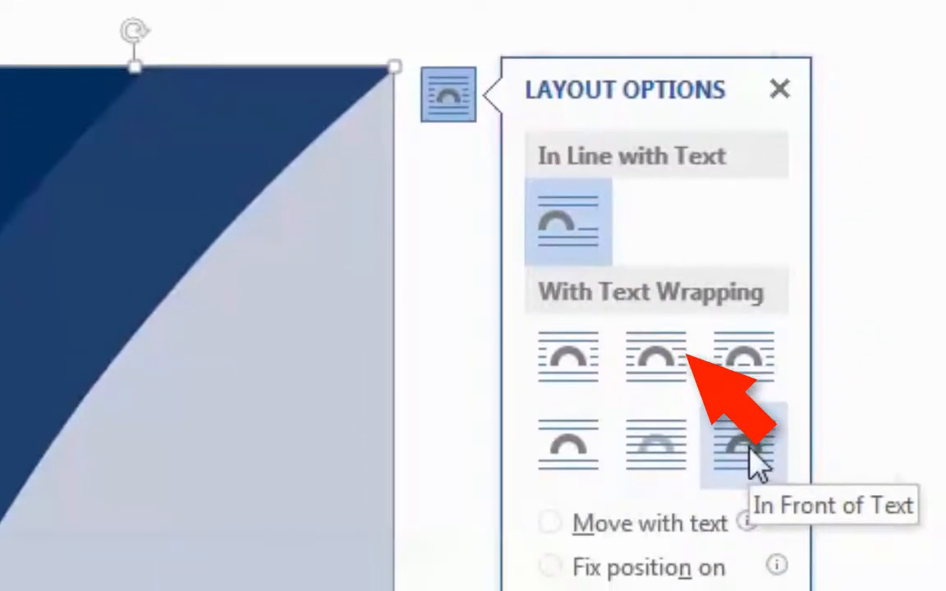
left_click(757, 460)
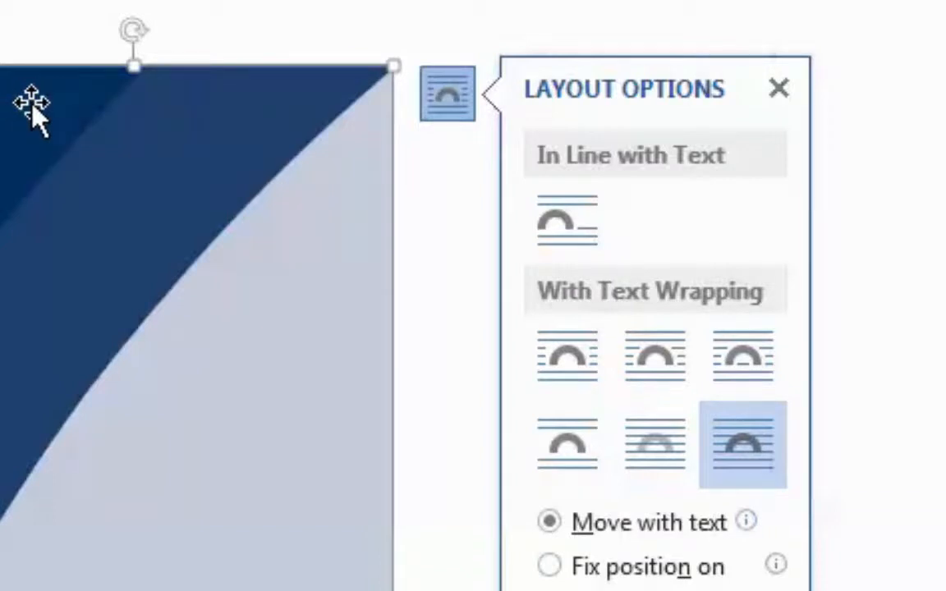
left_click(779, 88)
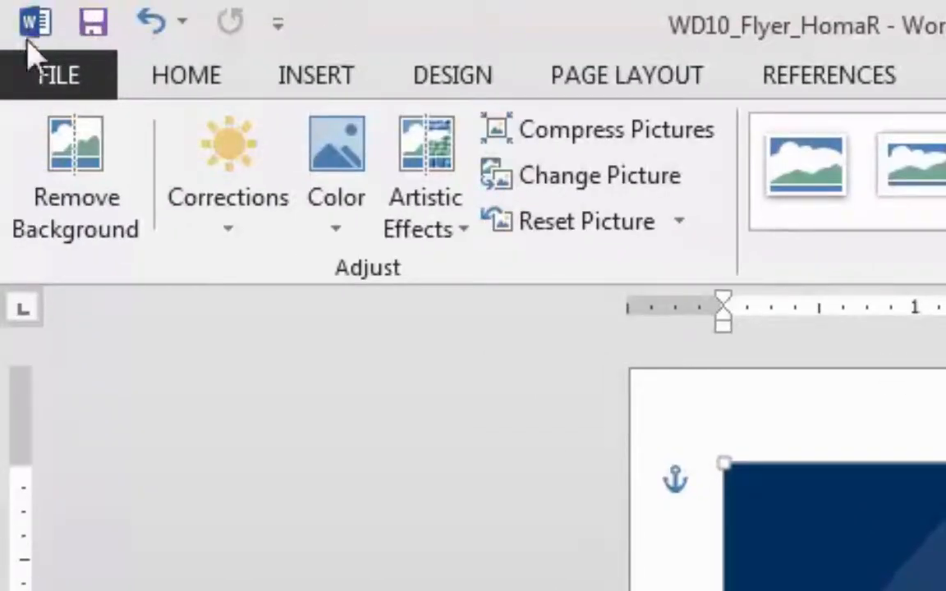
Step: Insert the side_photo picture from WD10_FlyerFolder and set its text wrapping to In Front of Text
left_click(306, 78)
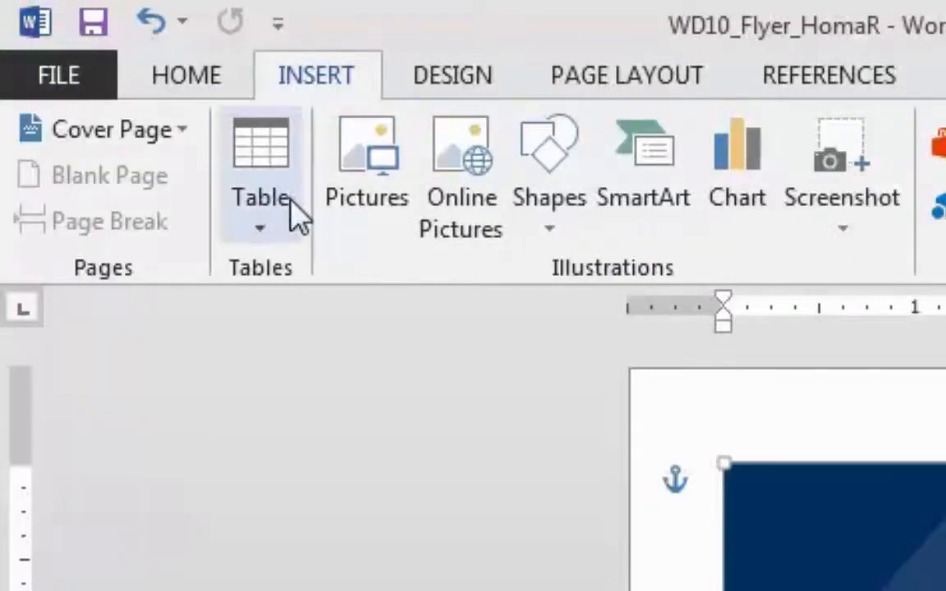
left_click(374, 210)
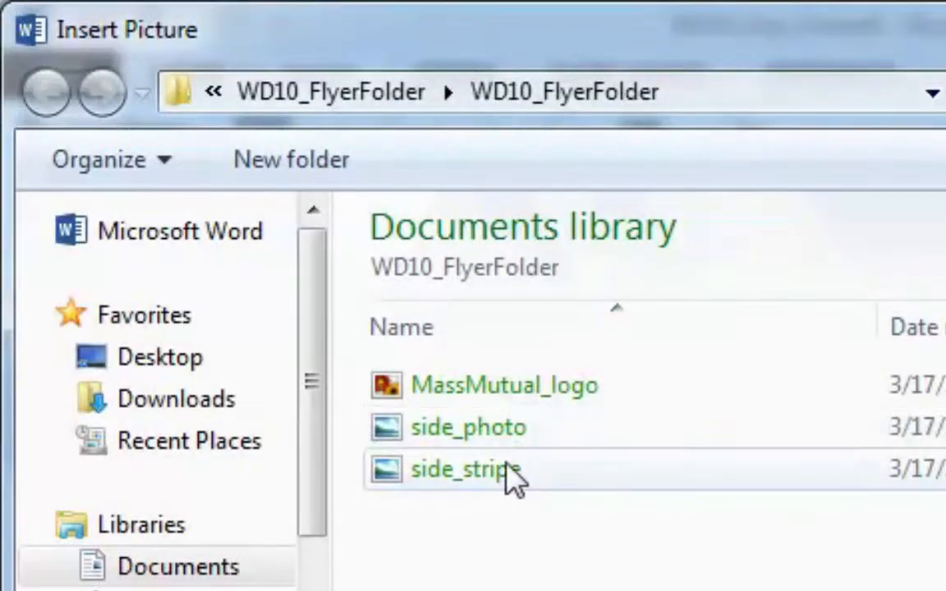
left_click(522, 430)
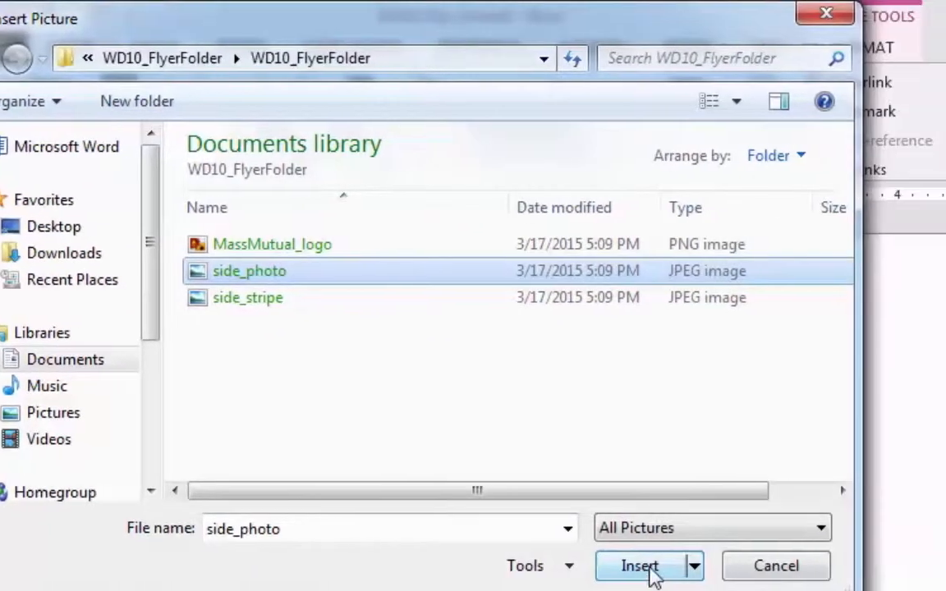
left_click(706, 582)
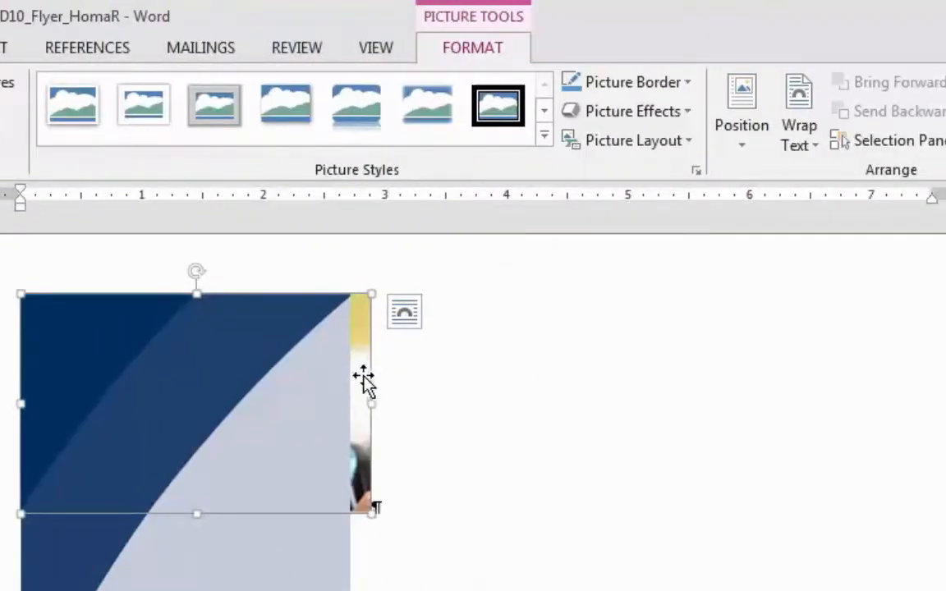
left_click_drag(370, 386, 378, 365)
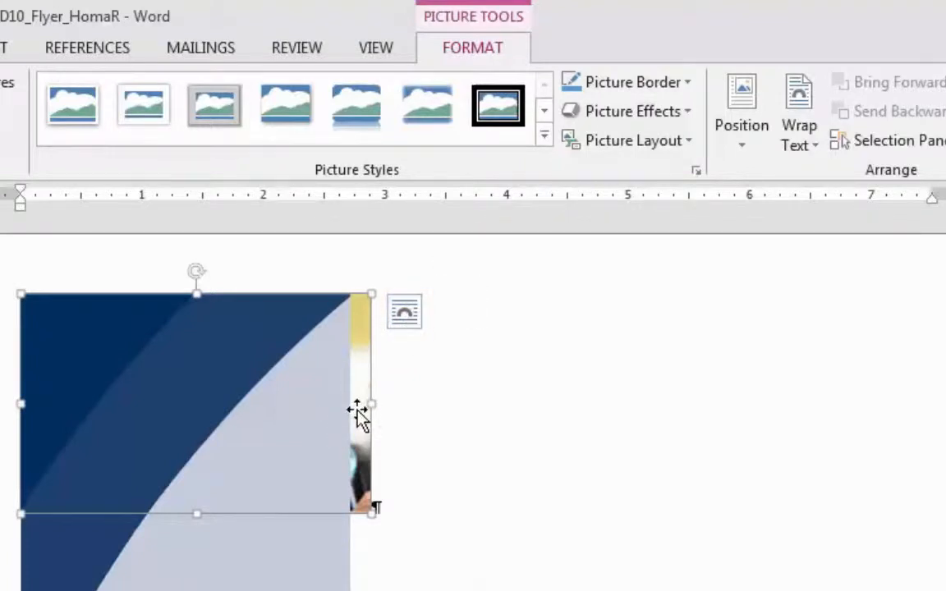
left_click(809, 148)
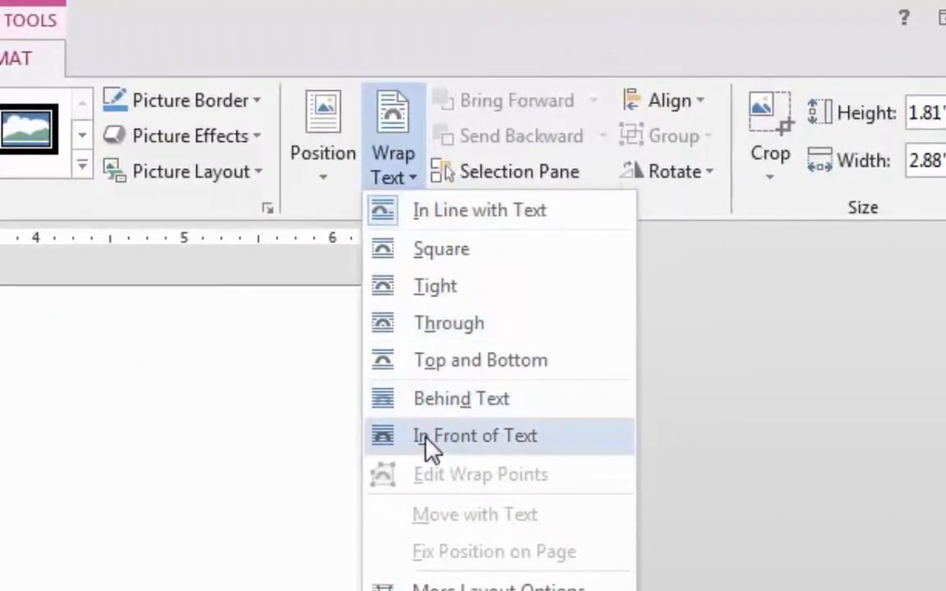
left_click(427, 442)
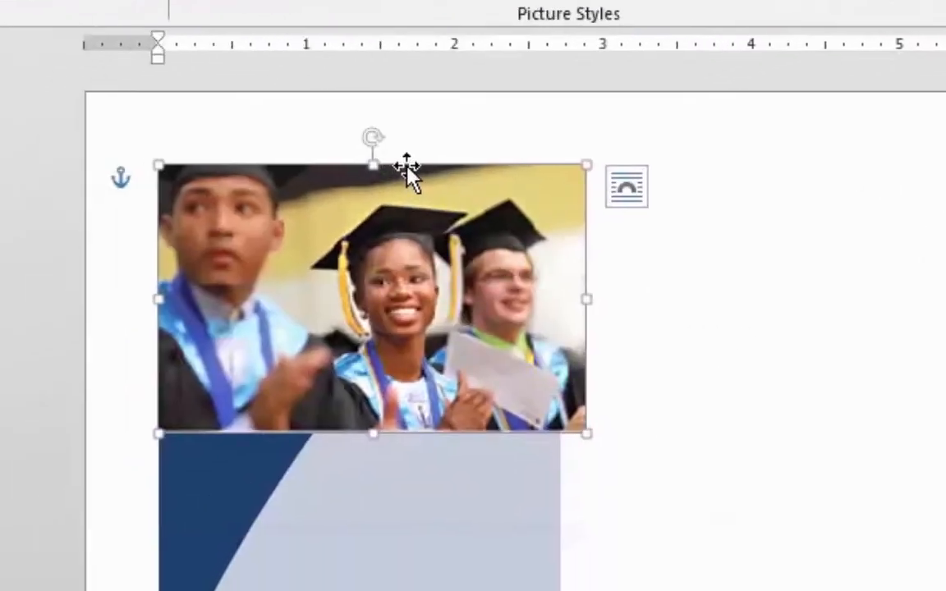
Step: Place the graduates photo over the upper part of the stripe, flush with its left edge, and resize it proportionally to the stripe's width
left_click_drag(407, 168, 409, 478)
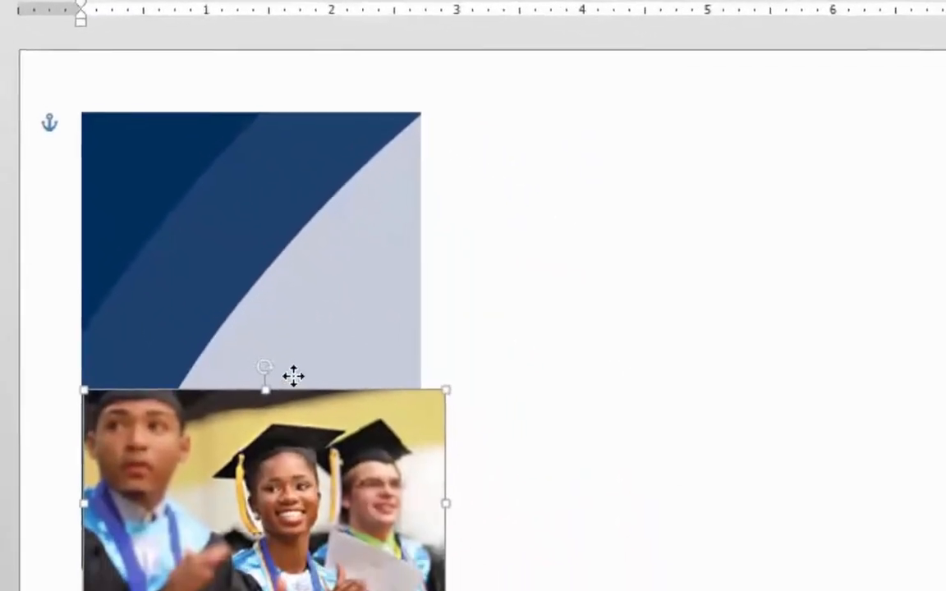
left_click_drag(294, 376, 270, 259)
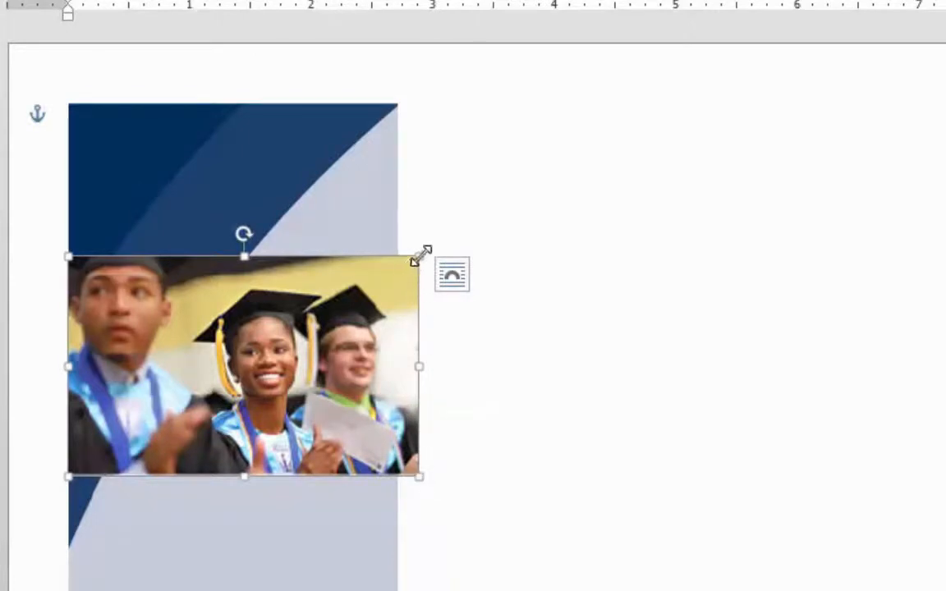
left_click_drag(420, 257, 393, 269)
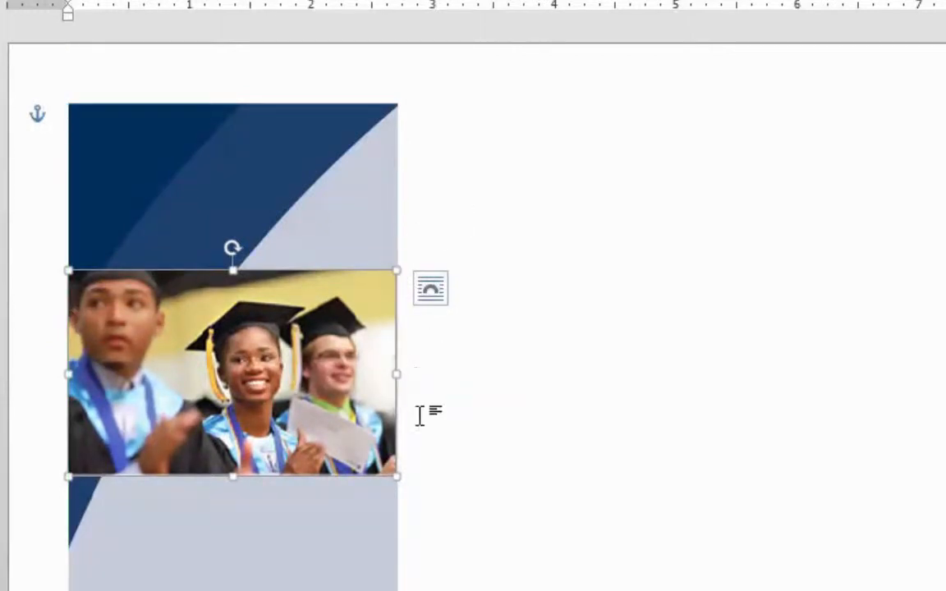
mouse_move(397, 477)
left_mouse_down()
mouse_move(500, 539)
mouse_move(624, 575)
mouse_move(482, 545)
mouse_move(399, 478)
mouse_move(399, 457)
left_mouse_up()
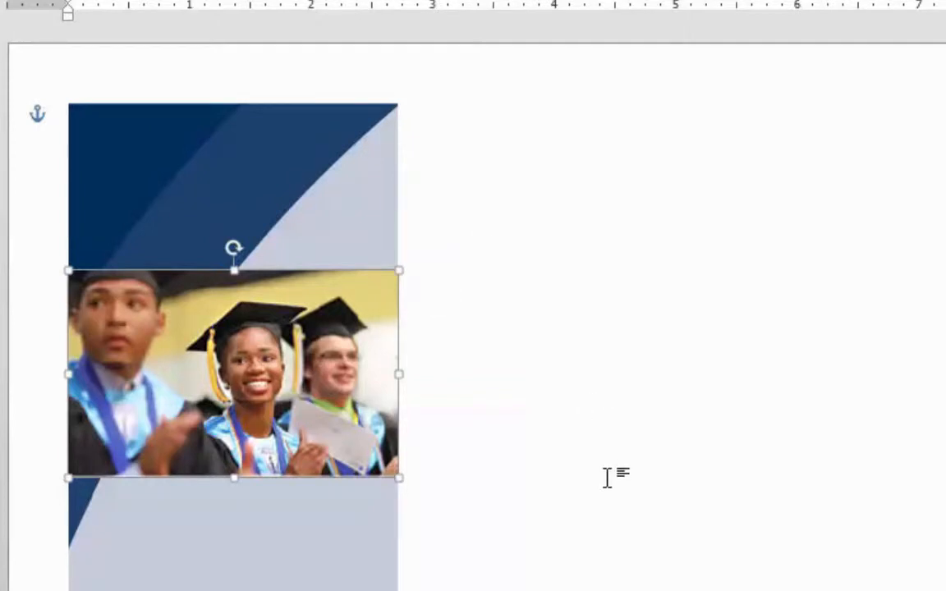
Step: Check that the ruler display is turned on and select the side stripe picture
scroll(608, 478, "down", 5)
scroll(607, 475, "down", 3)
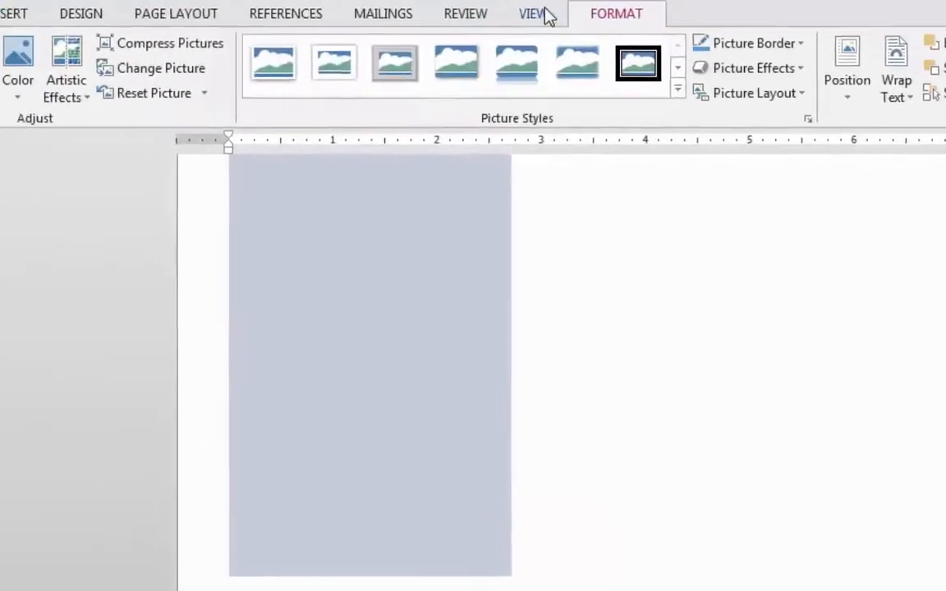
left_click(542, 13)
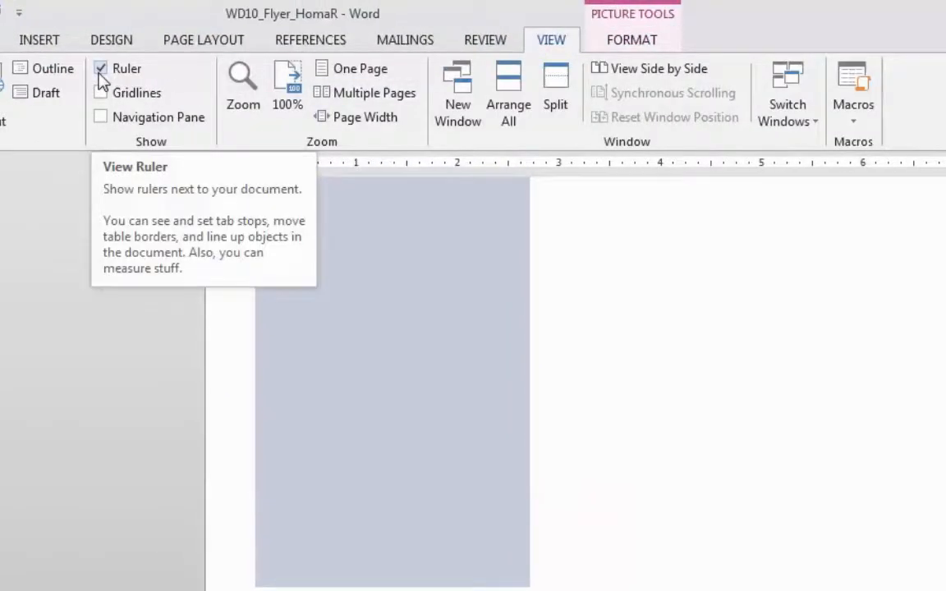
left_click(459, 374)
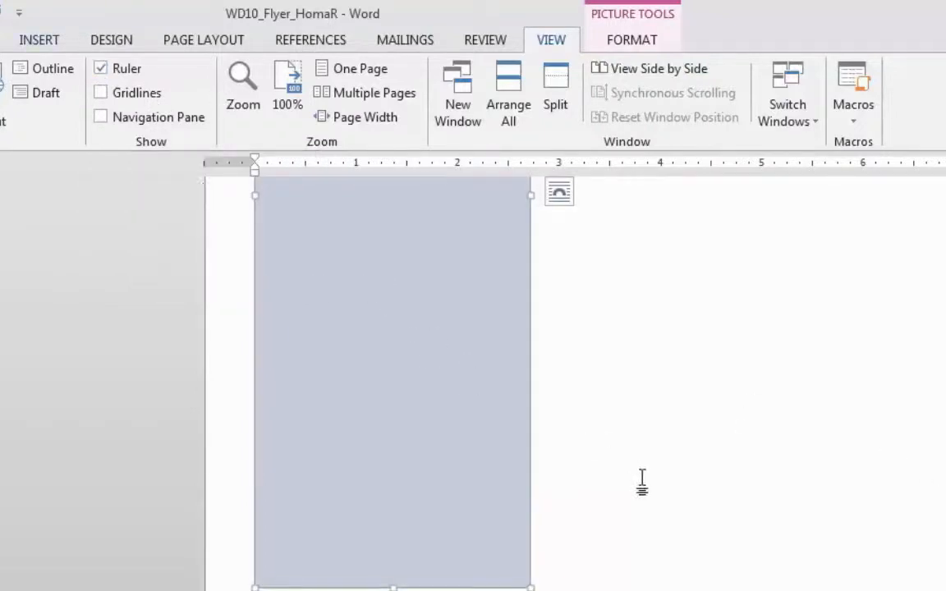
Step: Draw a rectangle about 0.46" high and 7.56" wide just below the stripe and fill it with black
left_click(16, 42)
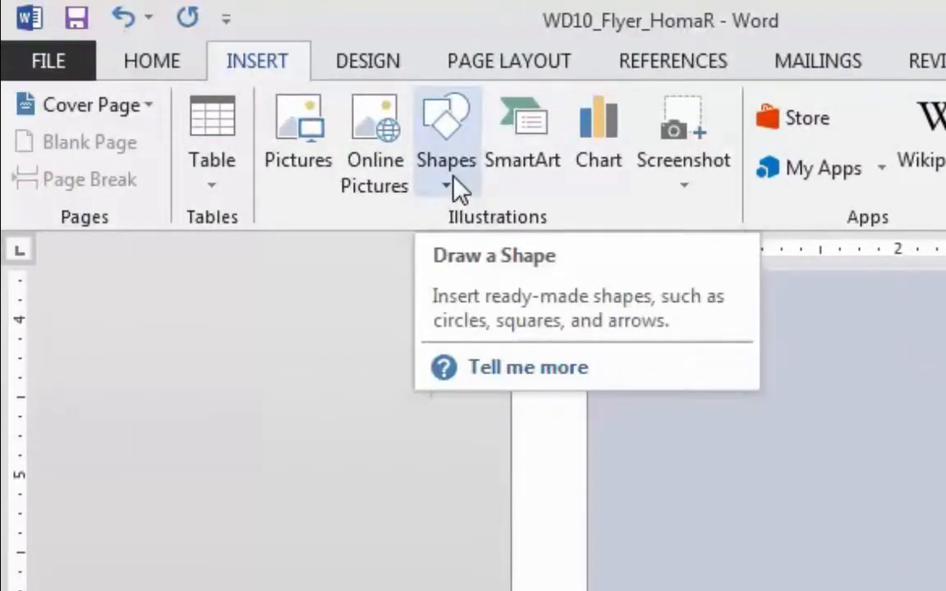
left_click(453, 179)
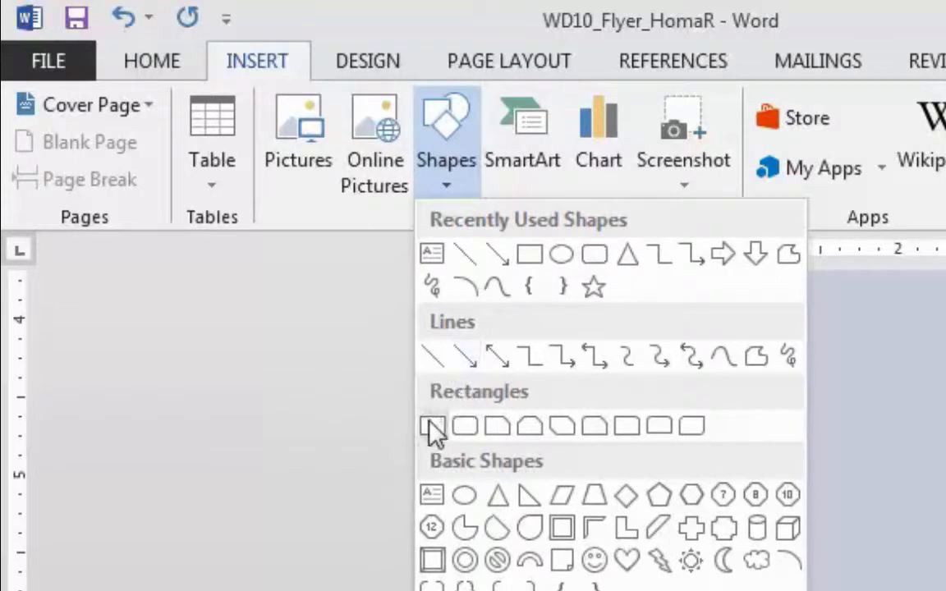
left_click(431, 425)
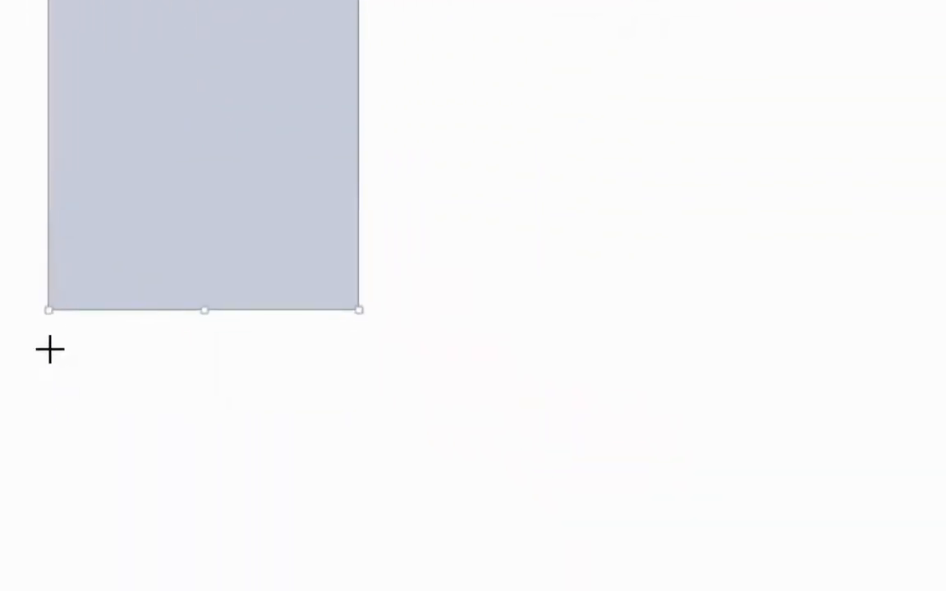
left_click_drag(50, 361, 913, 309)
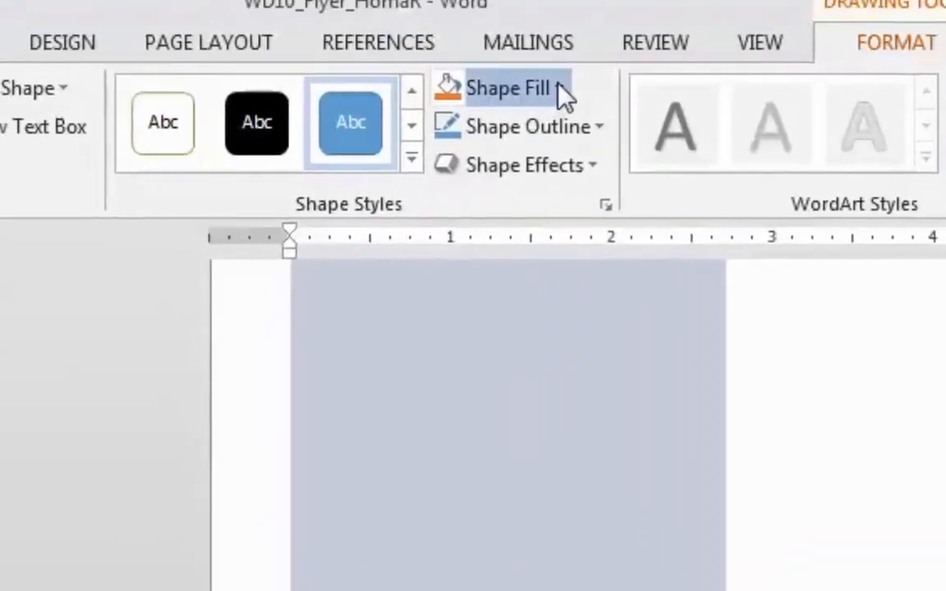
left_click(559, 88)
left_click(476, 165)
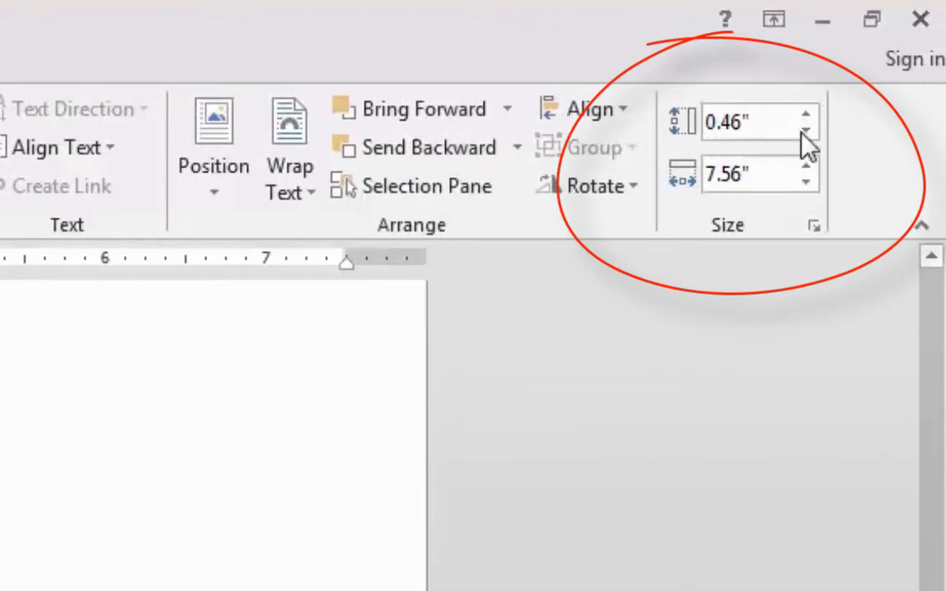
Step: Set the black rectangle's height to .25" and its width to 7.5"
left_click(806, 133)
left_click(806, 132)
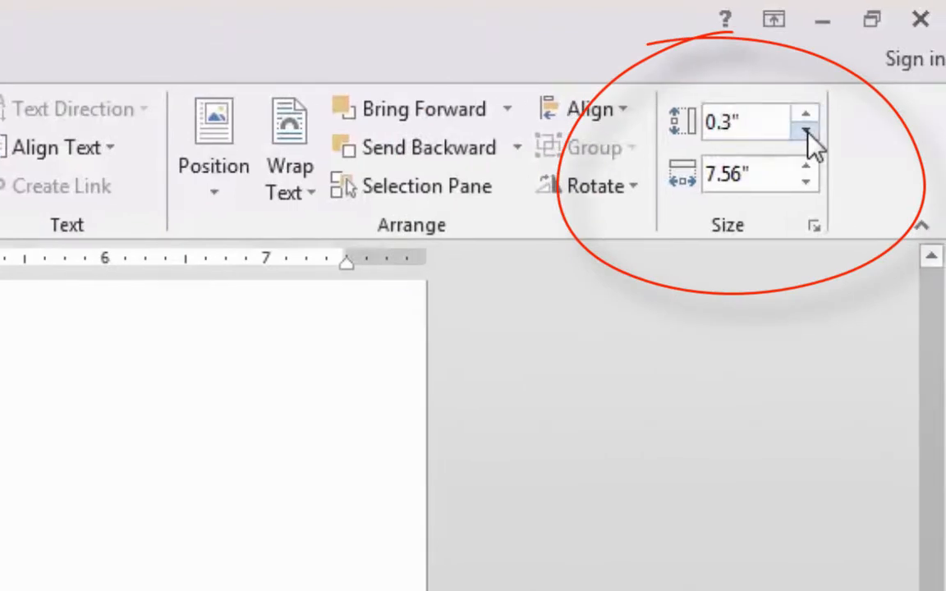
left_click(752, 133)
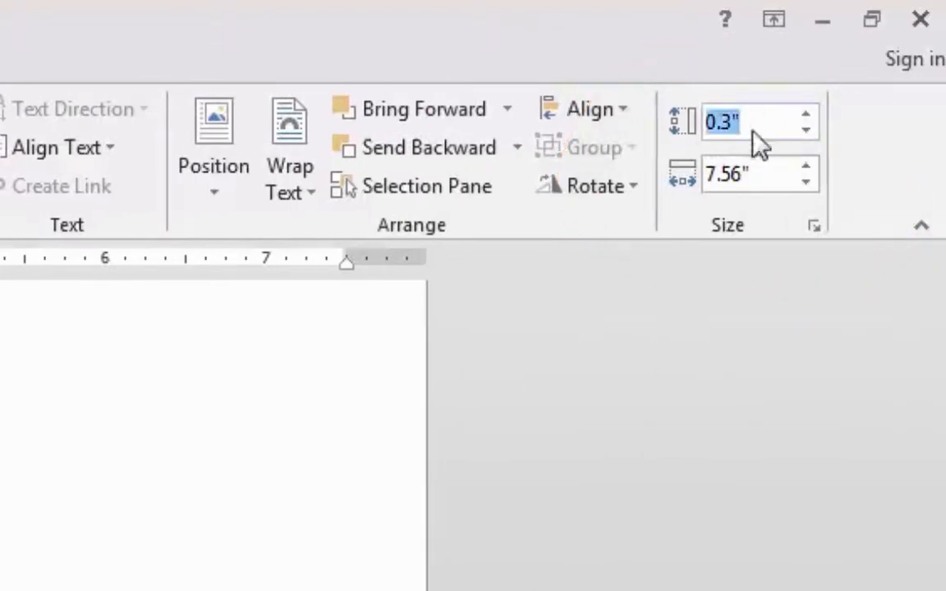
double_click(794, 121)
type(".25")
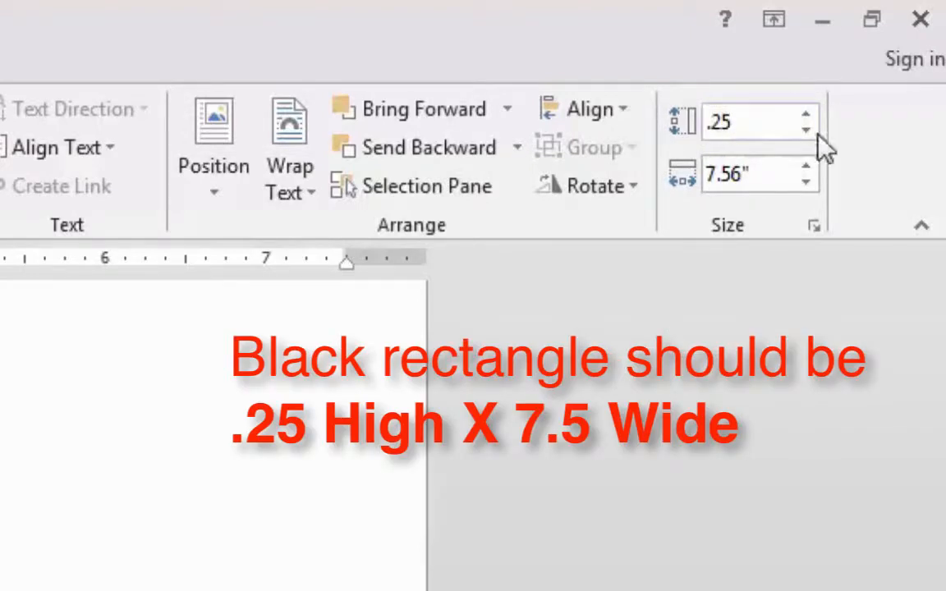
left_click(806, 182)
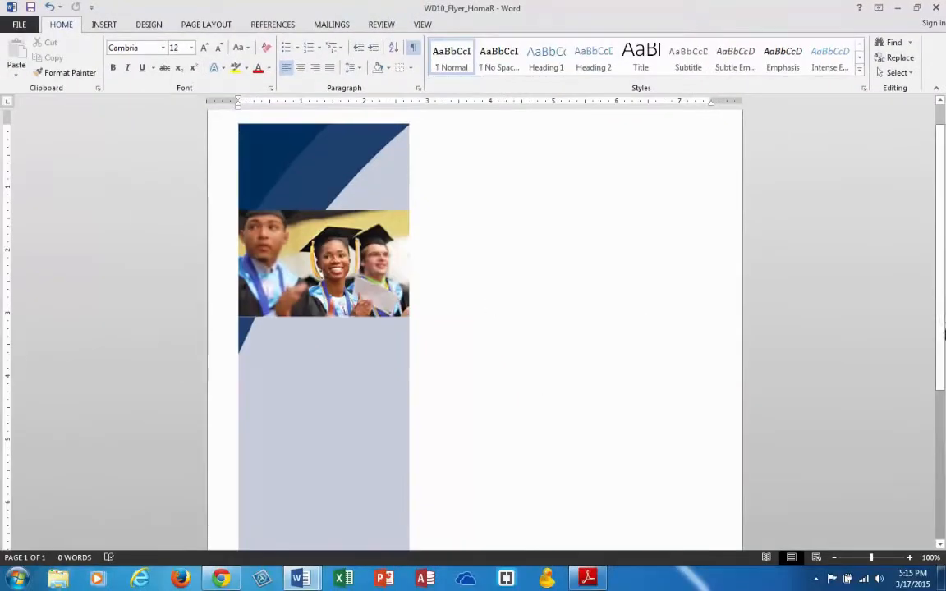
Step: Align the black rectangle with the stripe's left edge and move it up flush against the stripe's bottom edge
left_click_drag(940, 363, 940, 514)
mouse_move(571, 377)
left_mouse_down()
mouse_move(536, 391)
mouse_move(632, 377)
mouse_move(559, 374)
left_mouse_up()
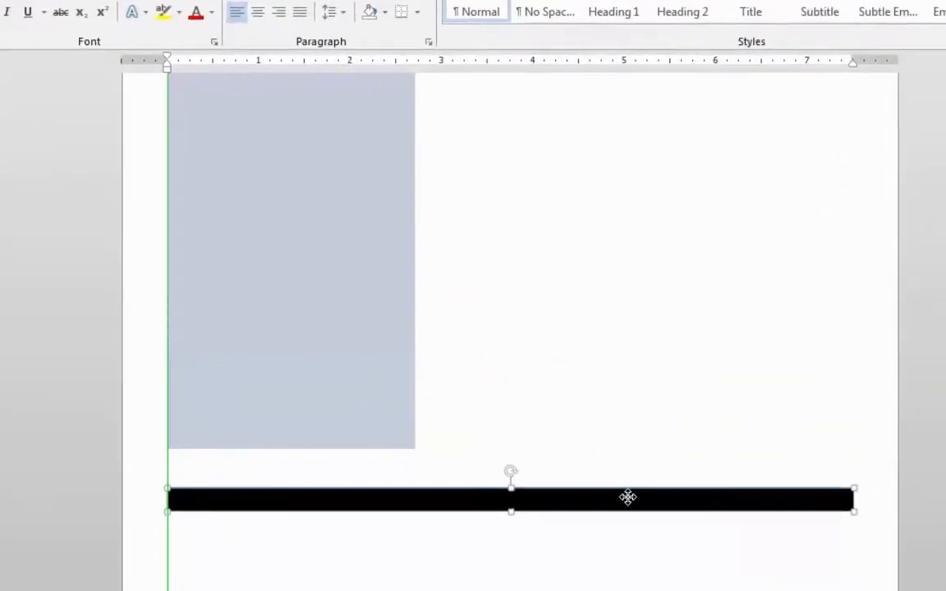
left_click_drag(627, 497, 622, 454)
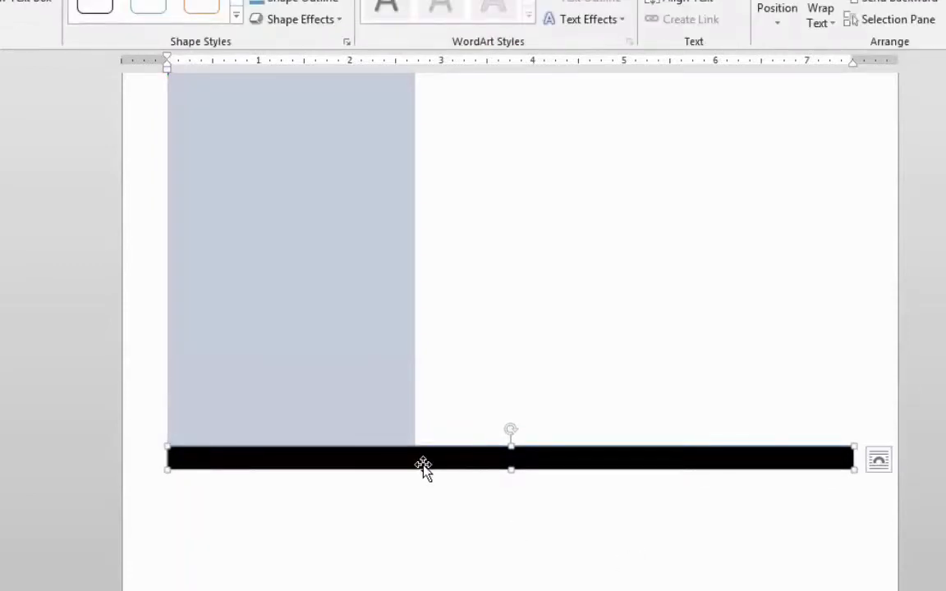
Step: Insert the MassMutual_logo picture from WD10_FlyerFolder and set its text wrapping to In Front of Text
left_click(86, 19)
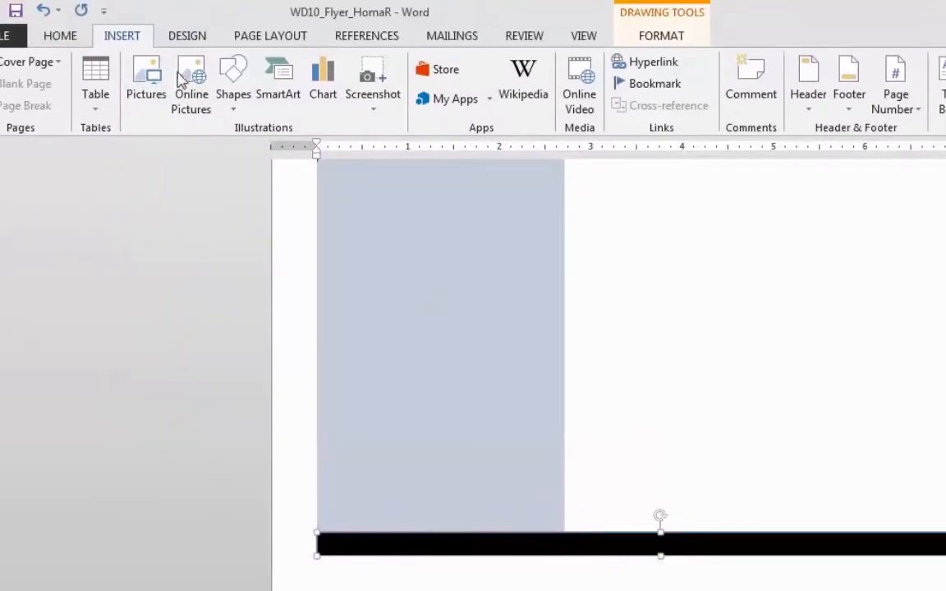
left_click(234, 100)
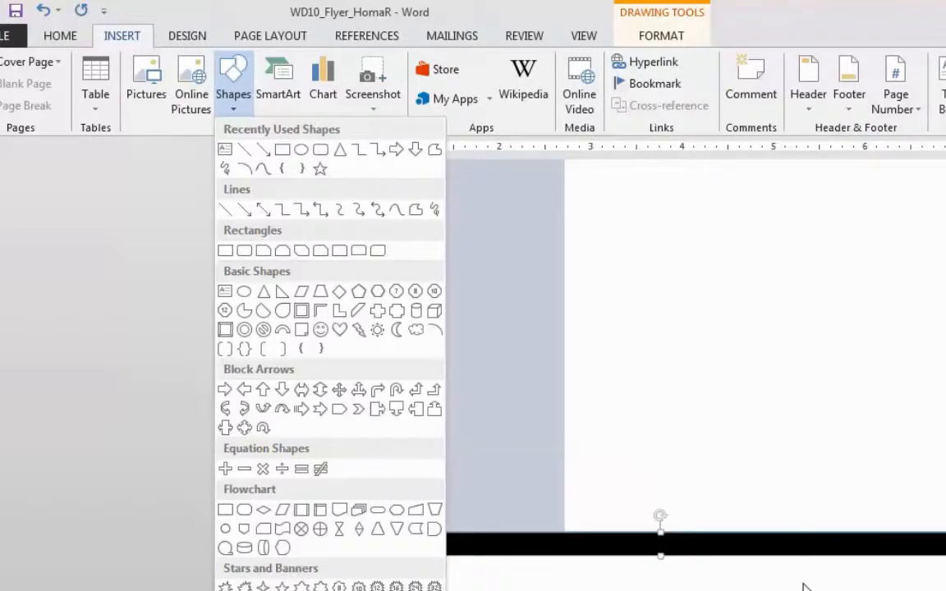
left_click(842, 292)
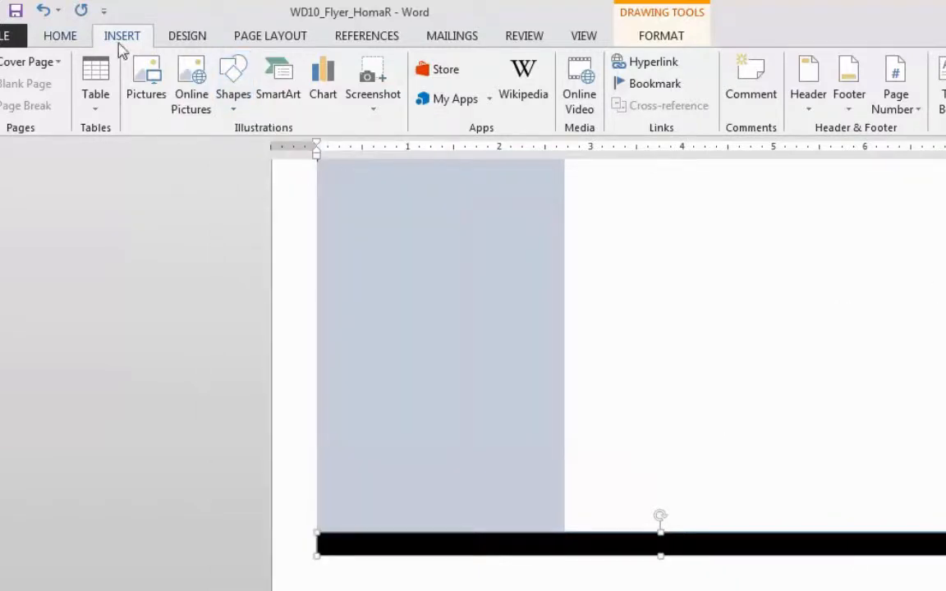
left_click(140, 97)
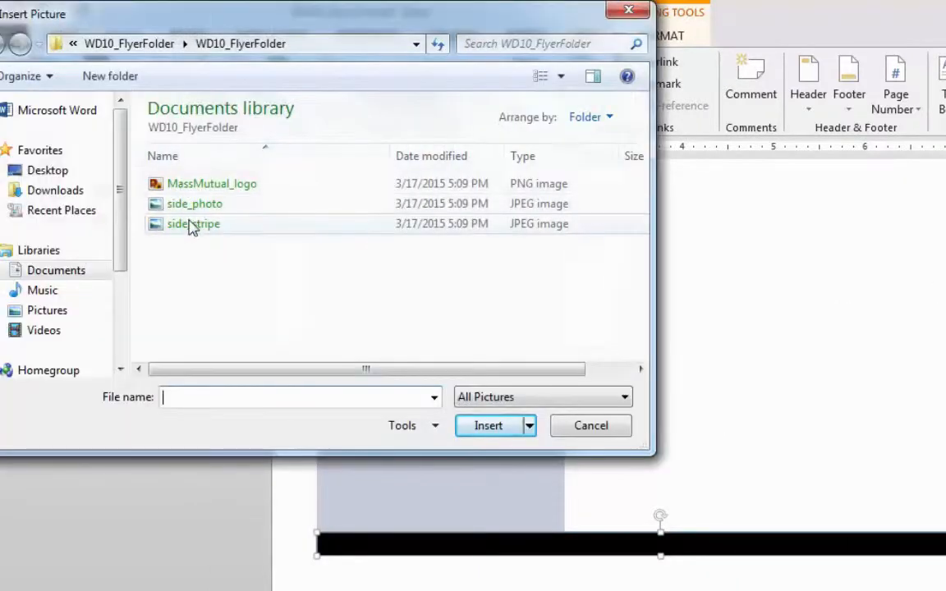
left_click(215, 186)
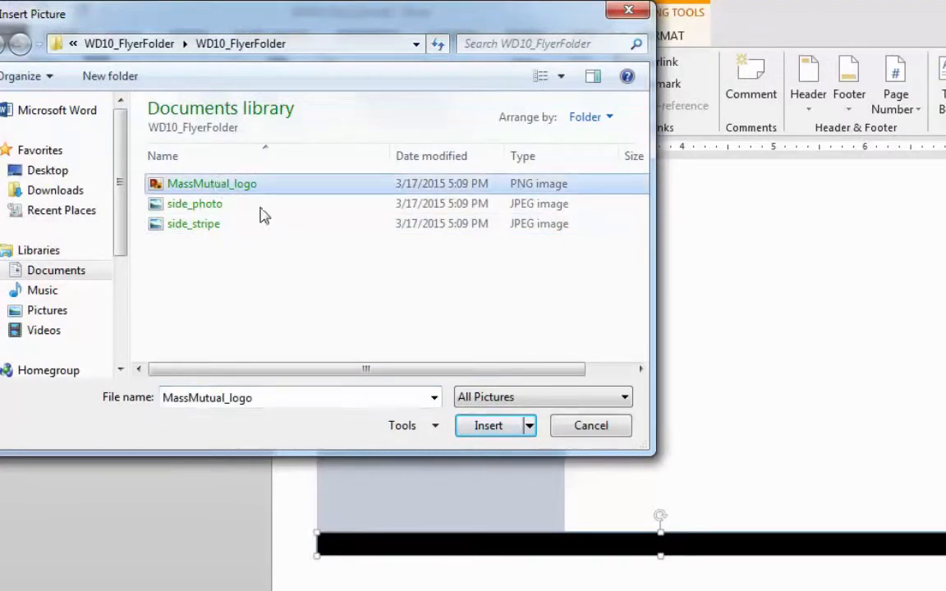
left_click(490, 427)
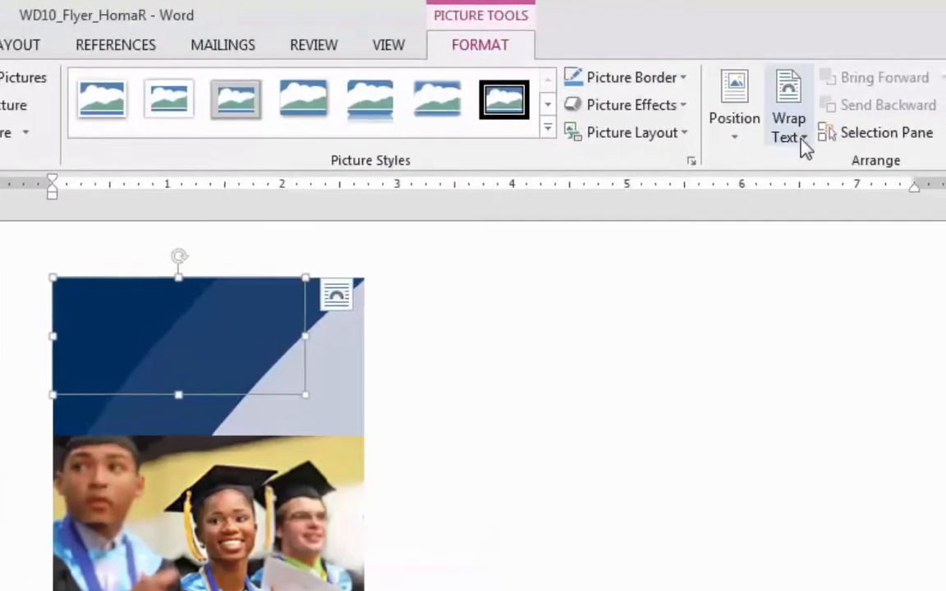
left_click(902, 105)
left_click(854, 337)
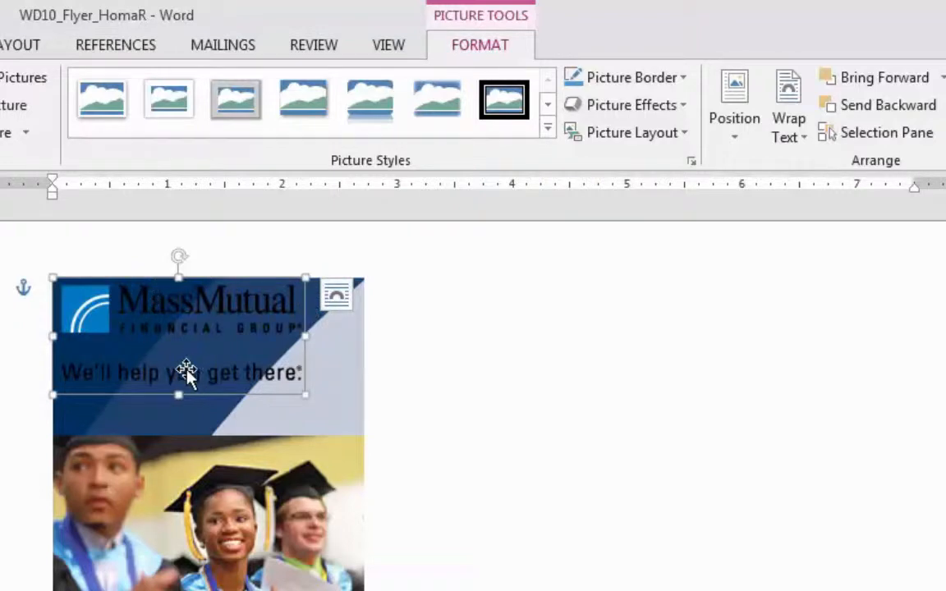
Step: Move the MassMutual logo off the stripe to the blank area below the black bar, centred beneath the stripe
left_click_drag(142, 280, 629, 535)
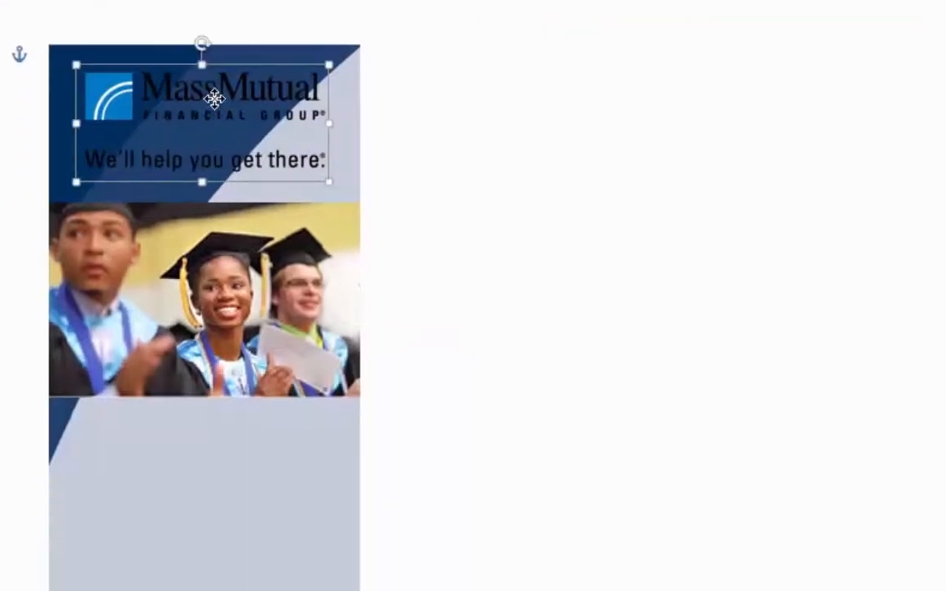
scroll(865, 380, "up", 1)
scroll(862, 387, "down", 4)
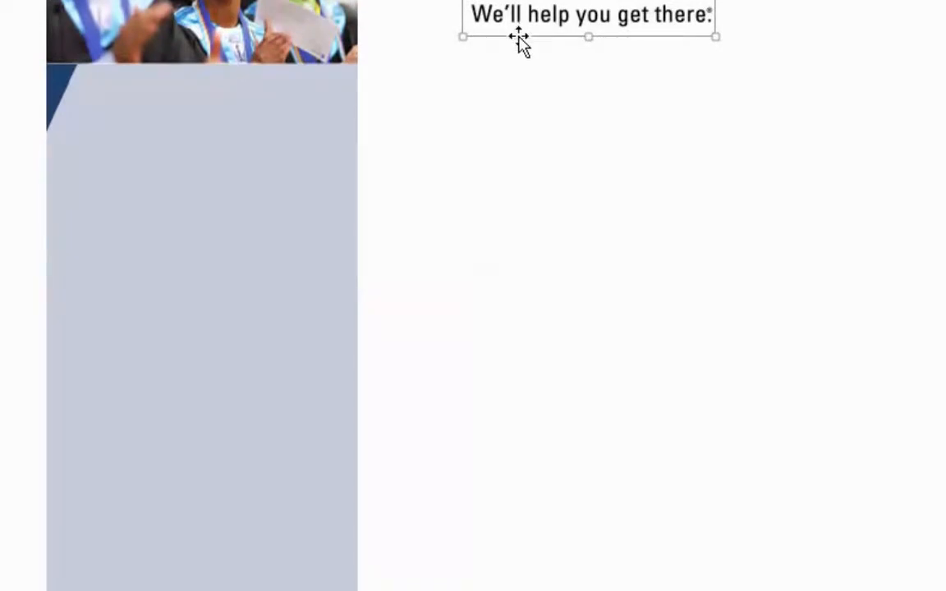
left_click_drag(519, 38, 128, 305)
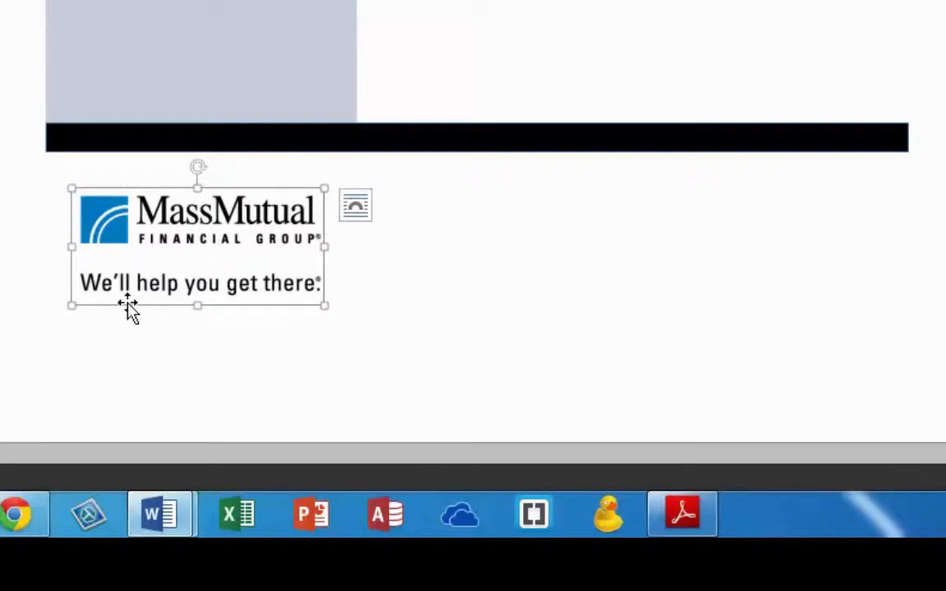
scroll(559, 302, "up", 6)
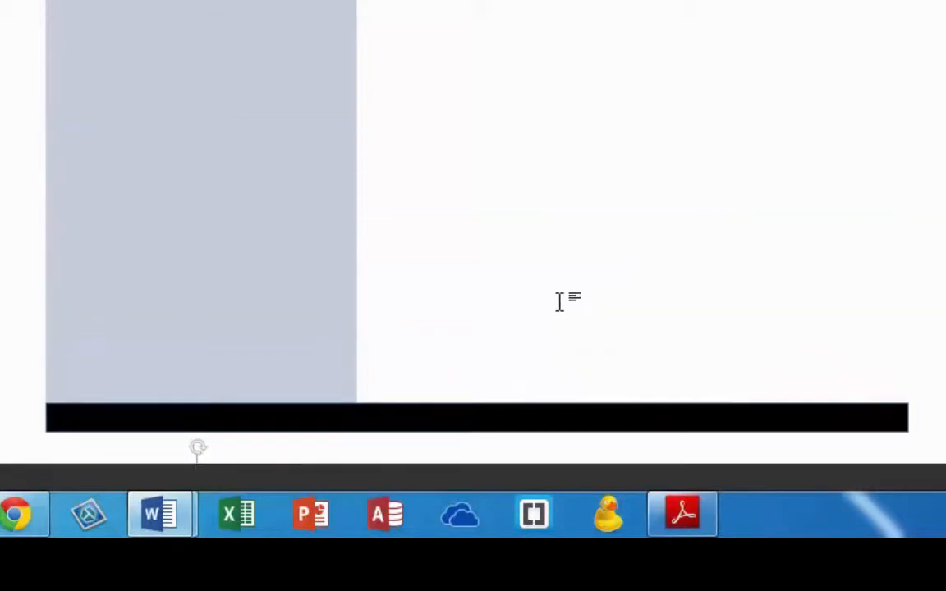